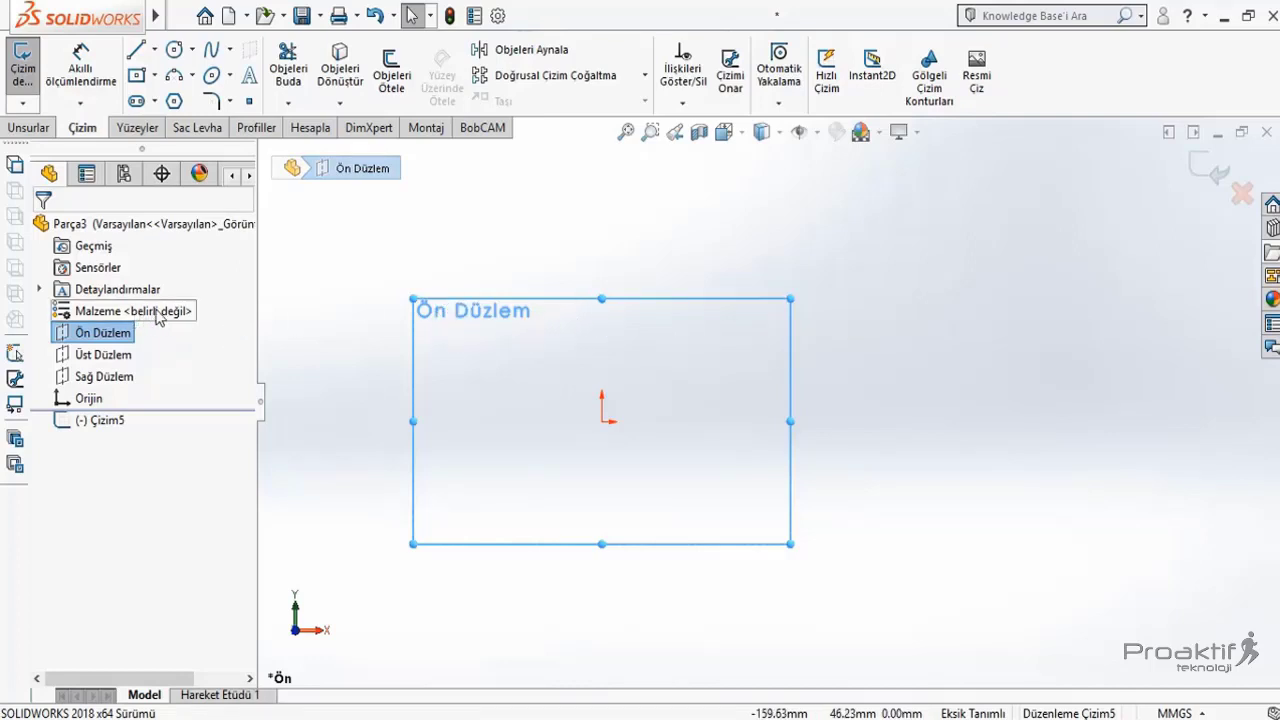
Draw a closed rectangle with one corner at the sketch origin using lines
left_click(137, 49)
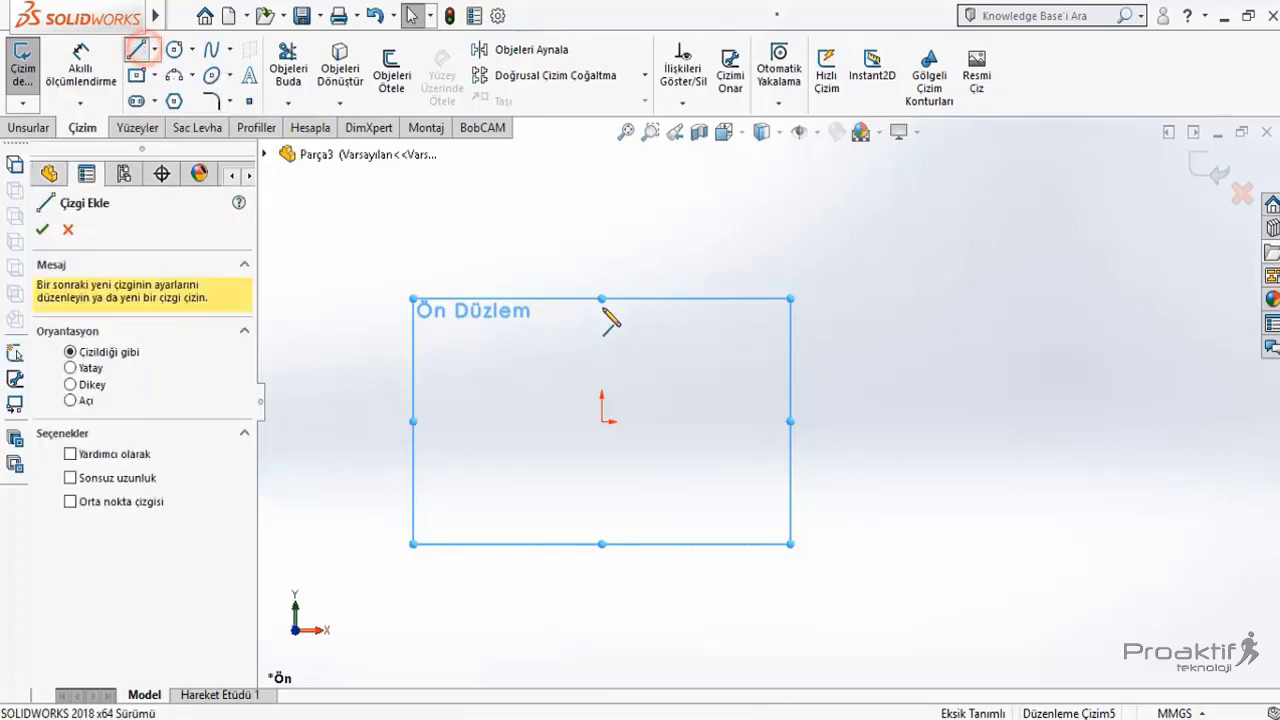
left_click(602, 421)
left_click(809, 421)
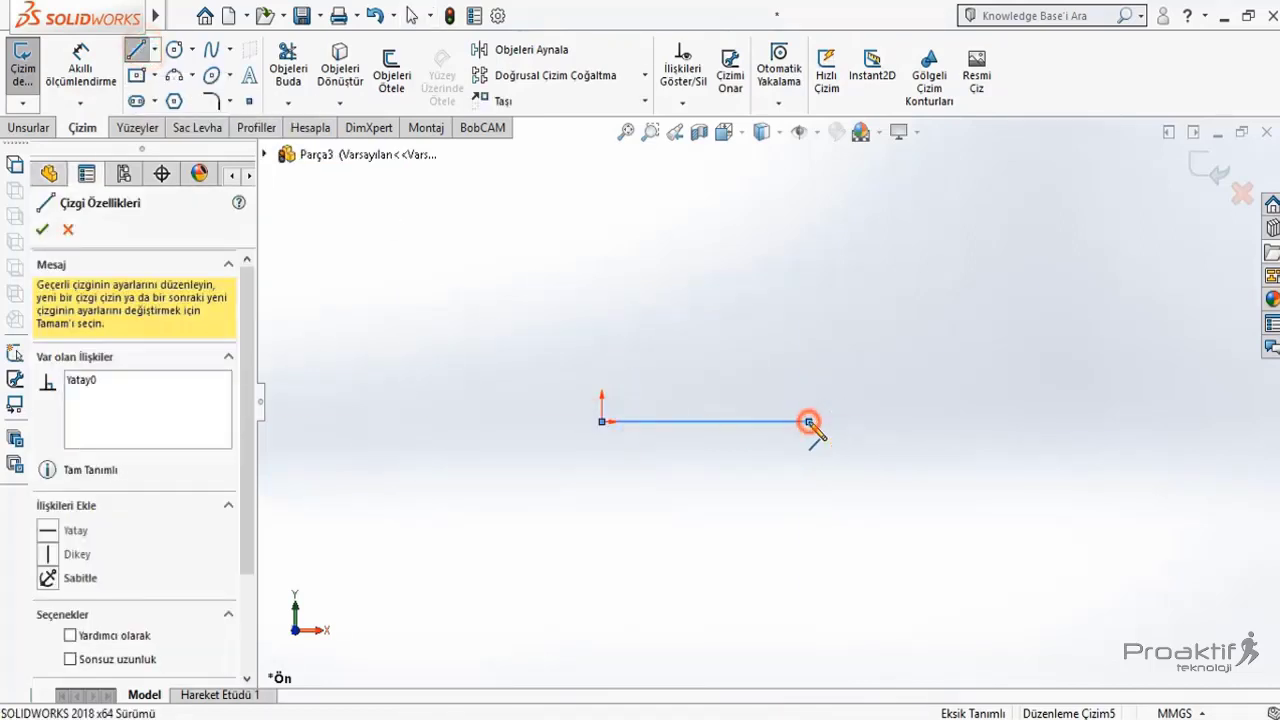
left_click(809, 548)
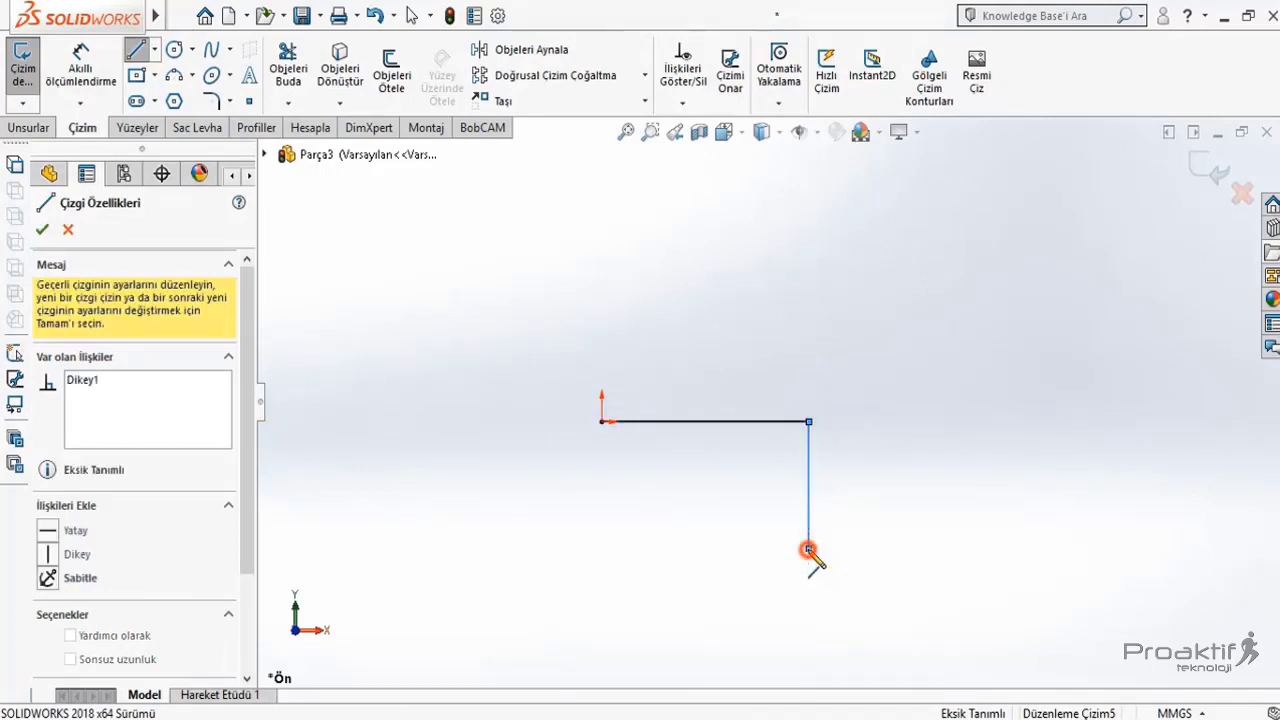
left_click(602, 548)
left_click(602, 421)
right_click(603, 423)
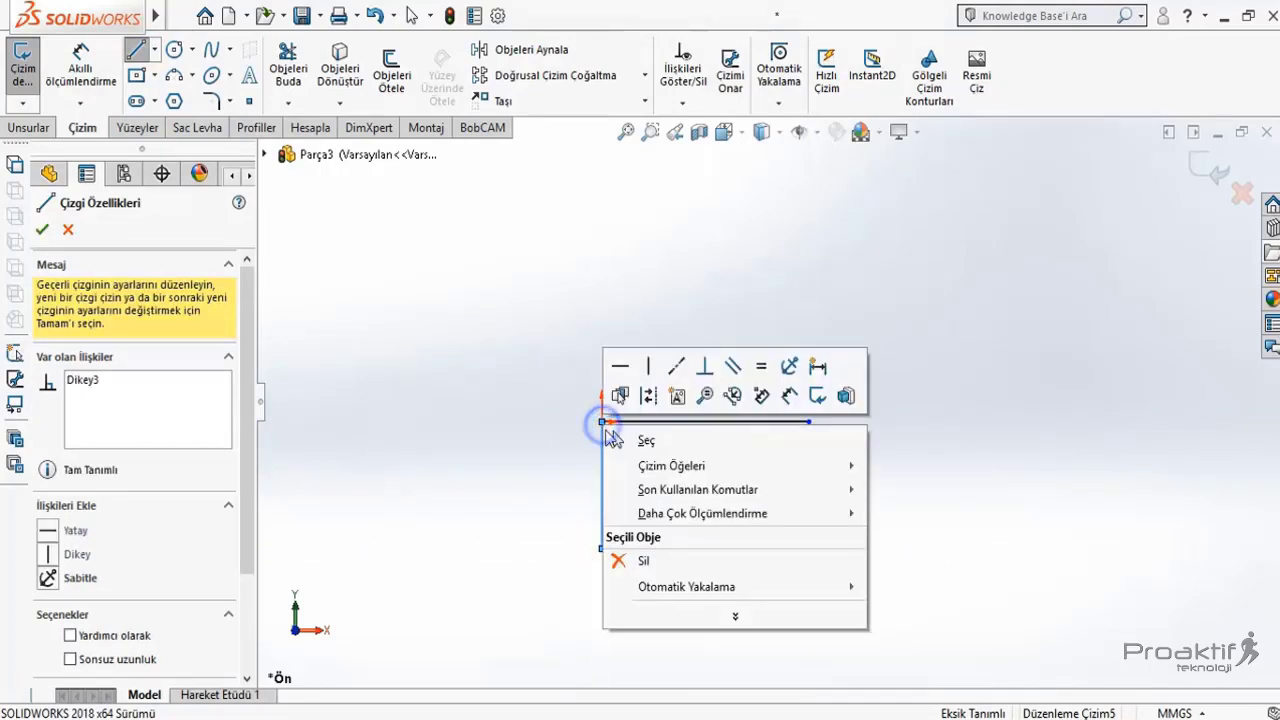
left_click(615, 436)
mouse_move(78, 16)
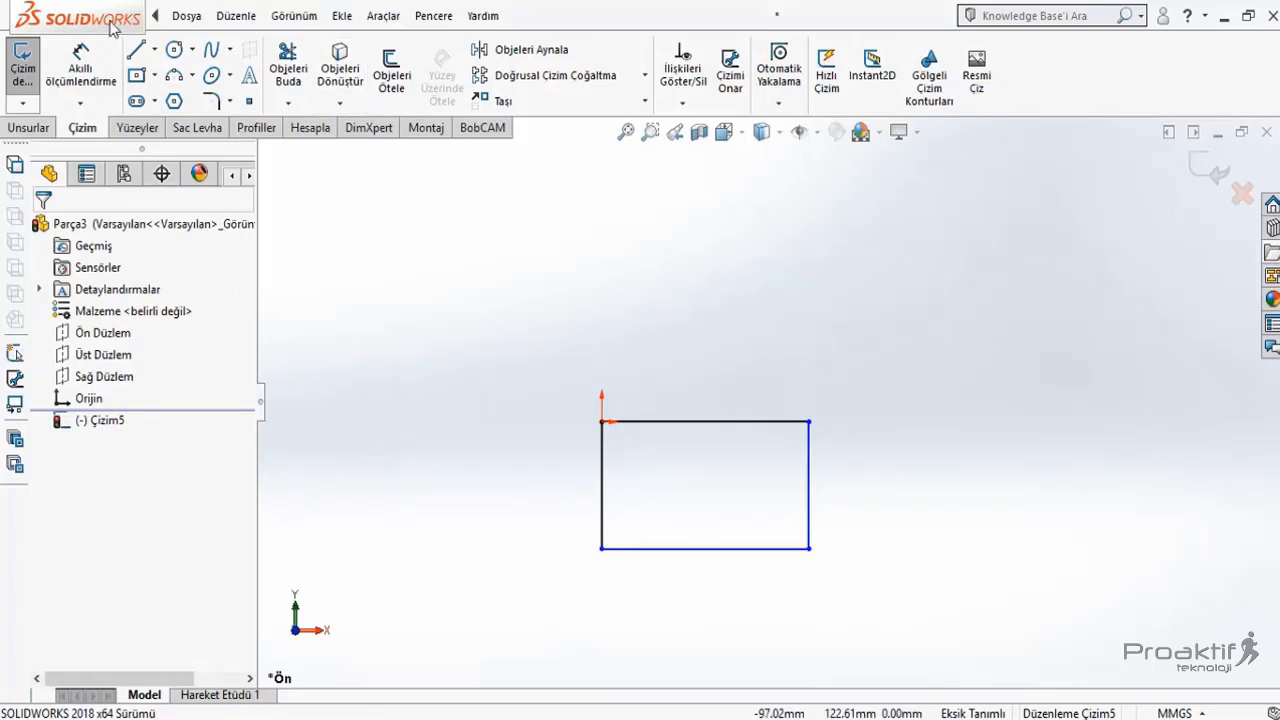
Close the rectangle's left side with a three-point arc bulging outward
left_click(192, 76)
left_click(228, 146)
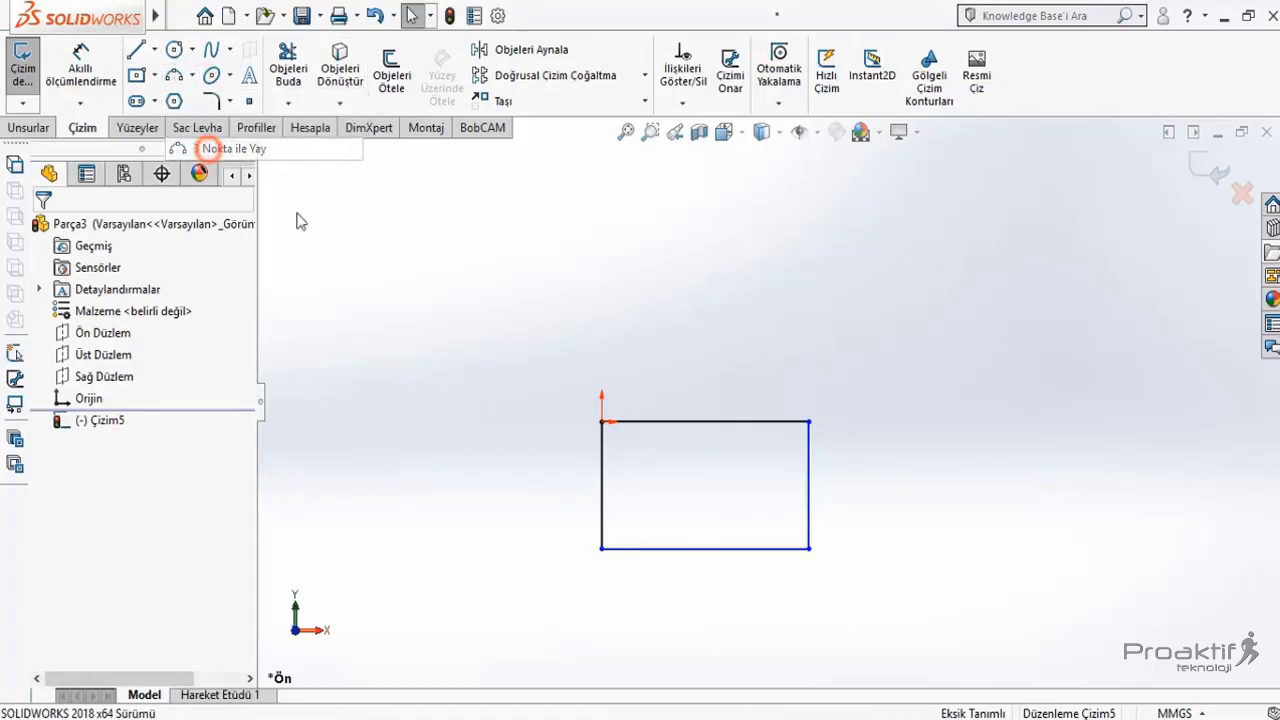
left_click(601, 421)
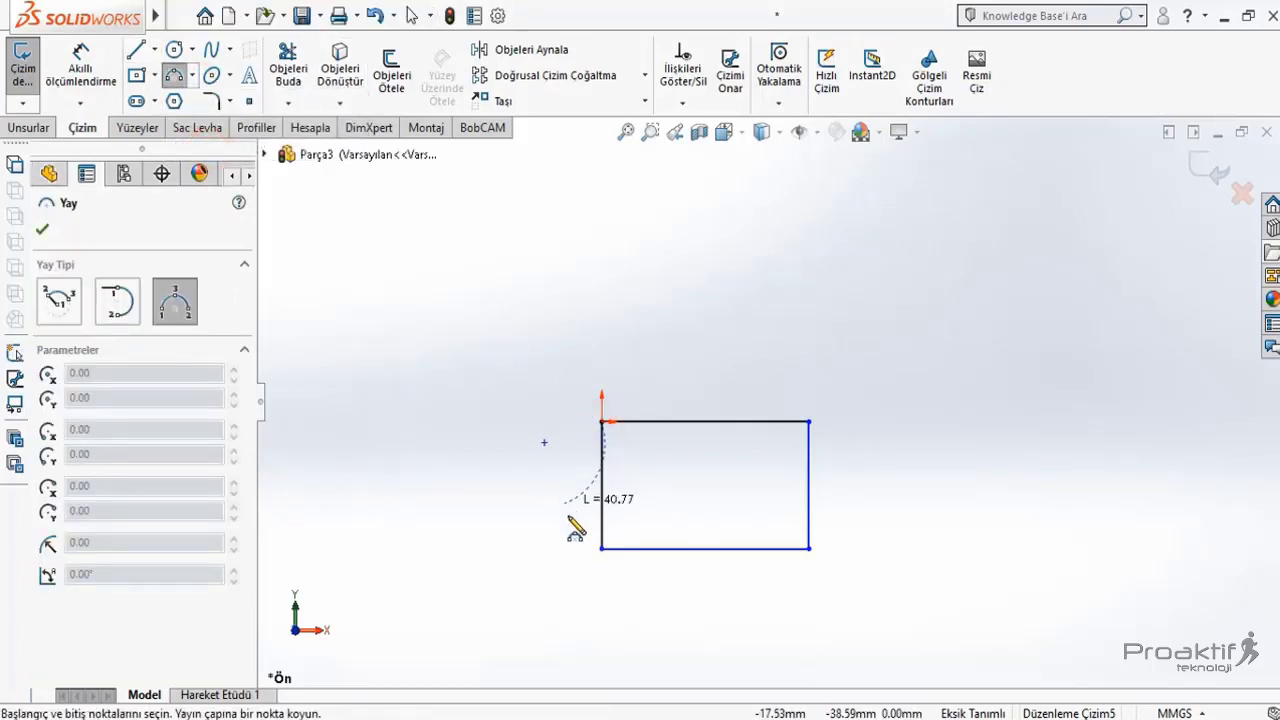
left_click(601, 547)
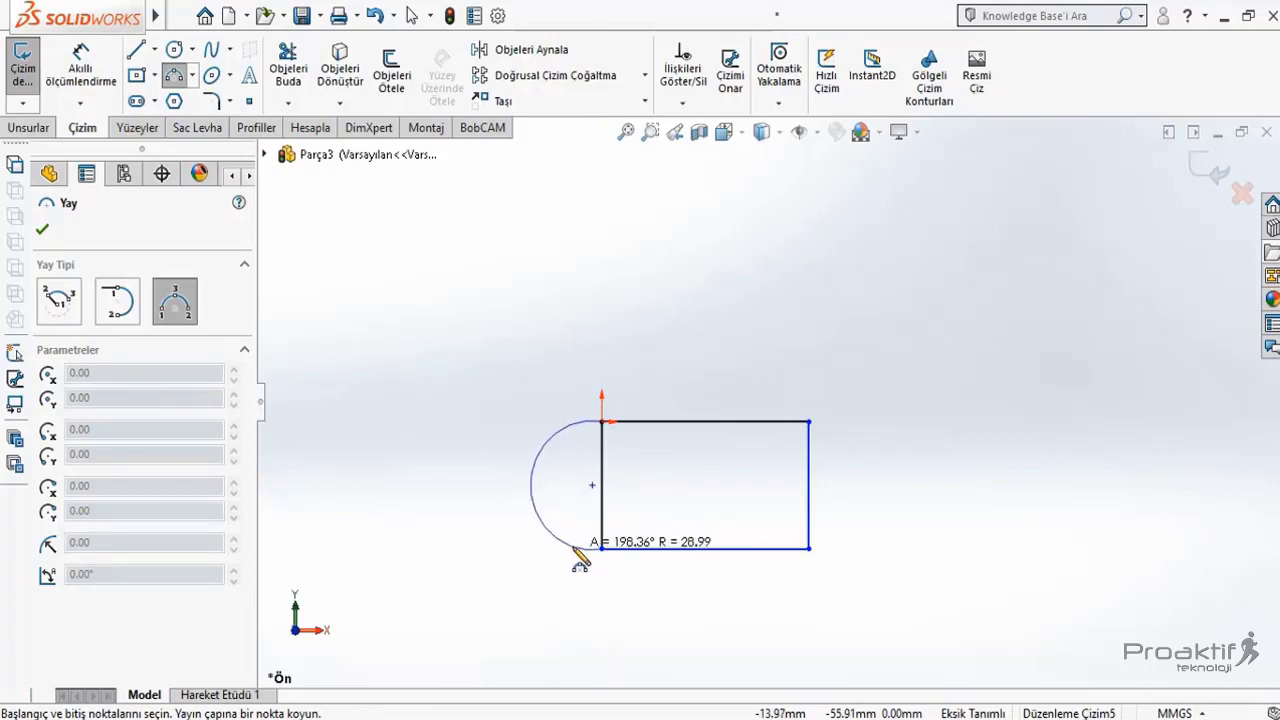
left_click(591, 547)
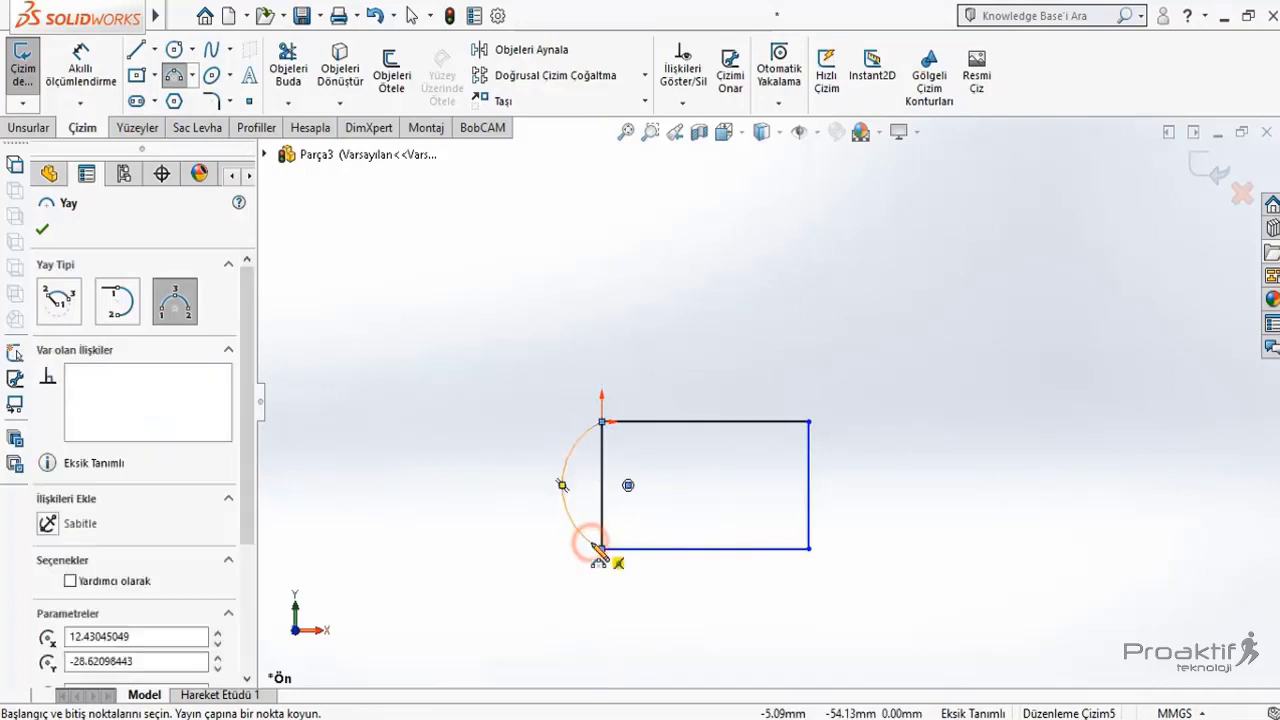
key("Escape")
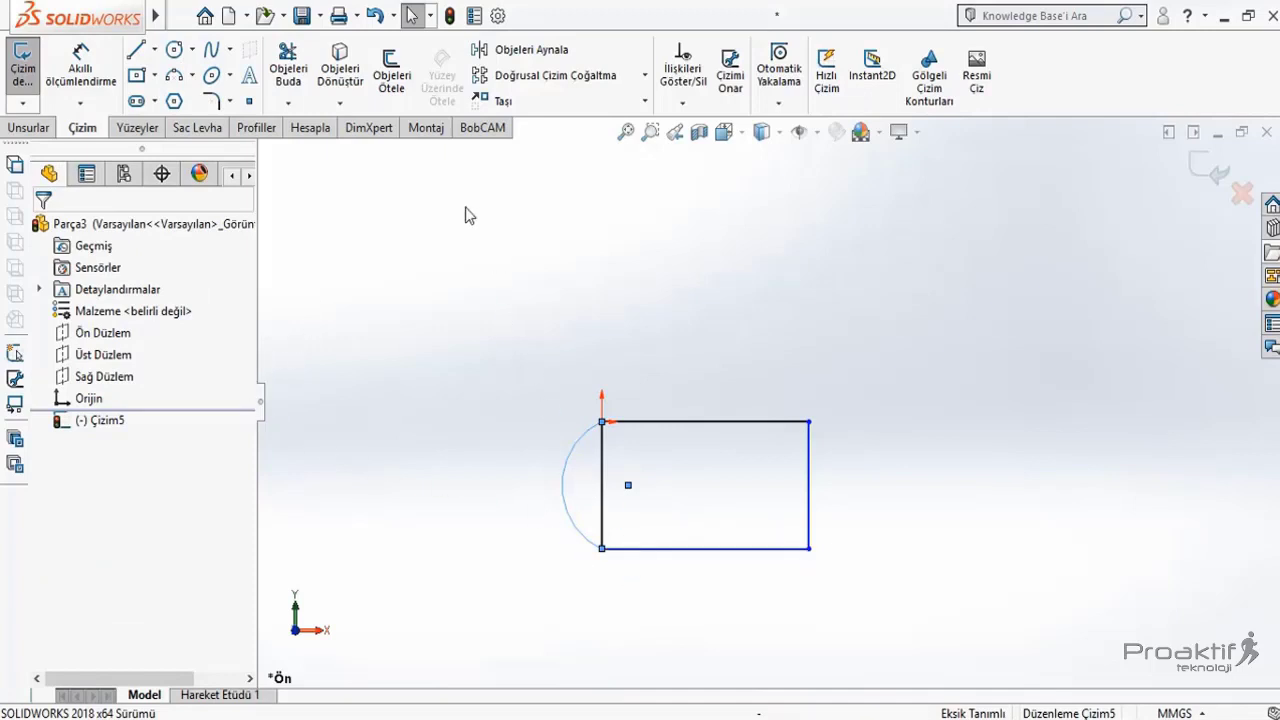
Draw both corner-to-corner diagonals of the rectangle as centerlines
left_click(155, 50)
left_click(180, 94)
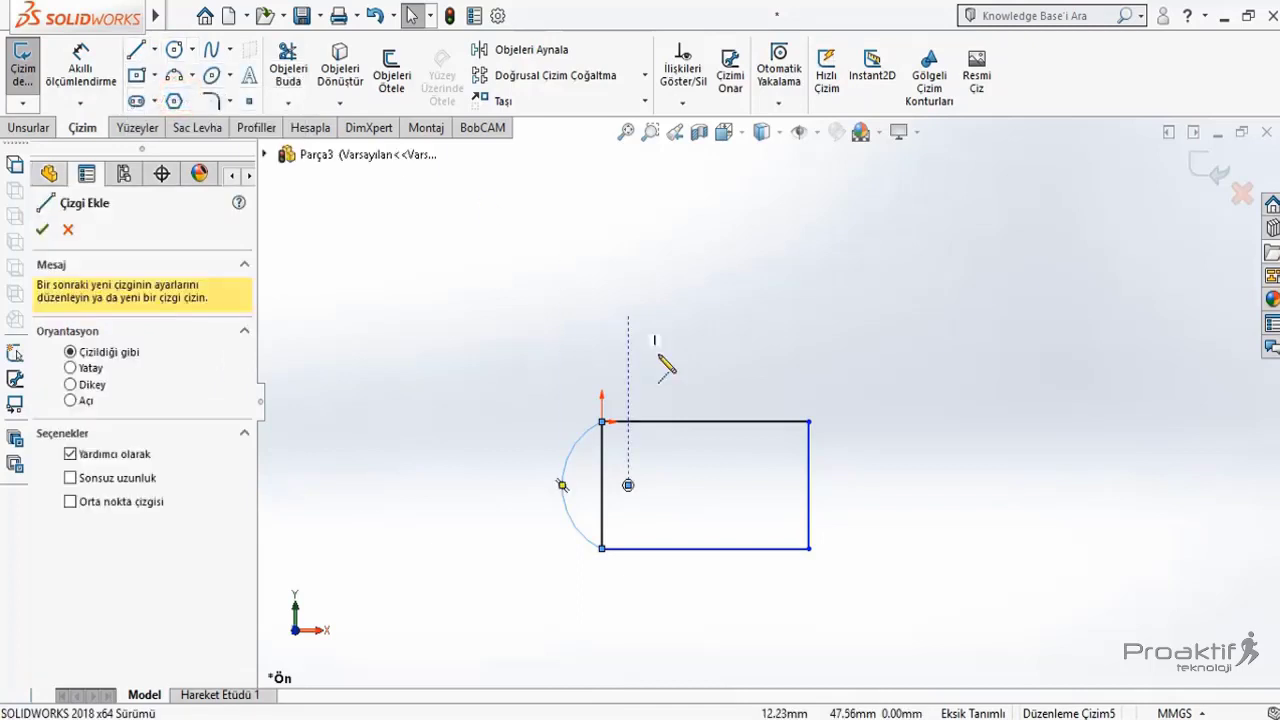
left_click(601, 548)
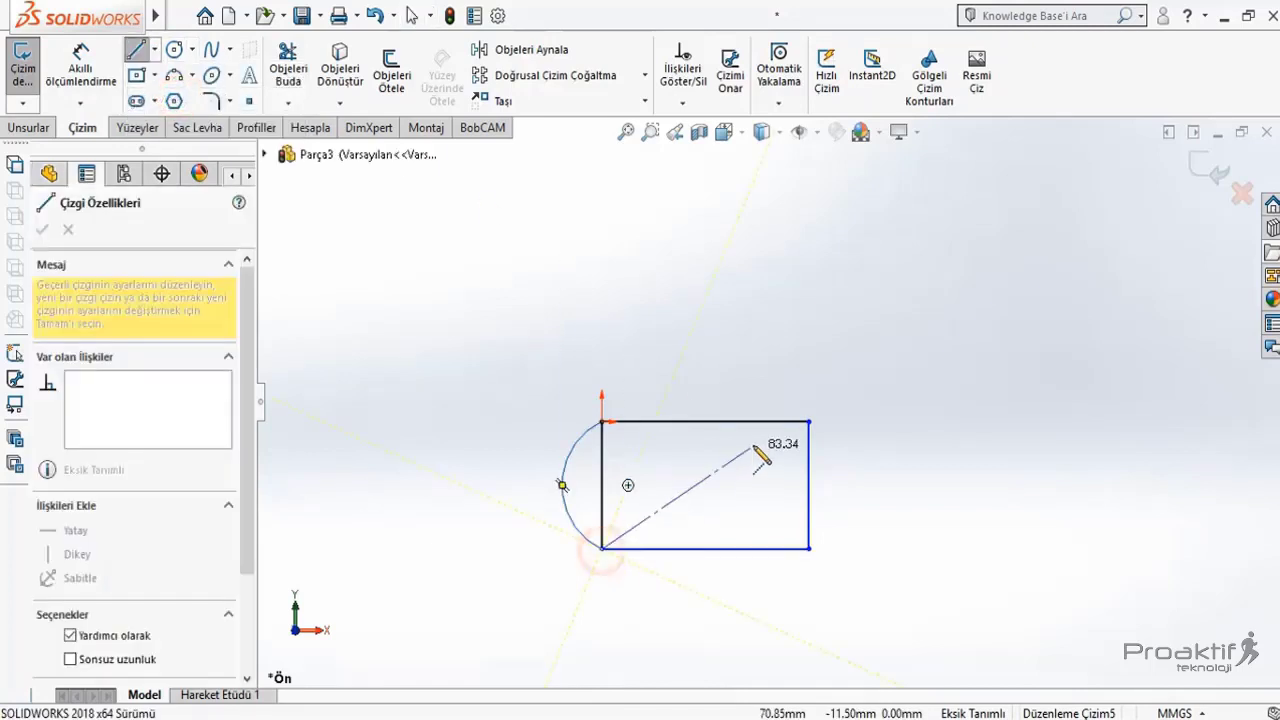
left_click(809, 423)
key("Escape")
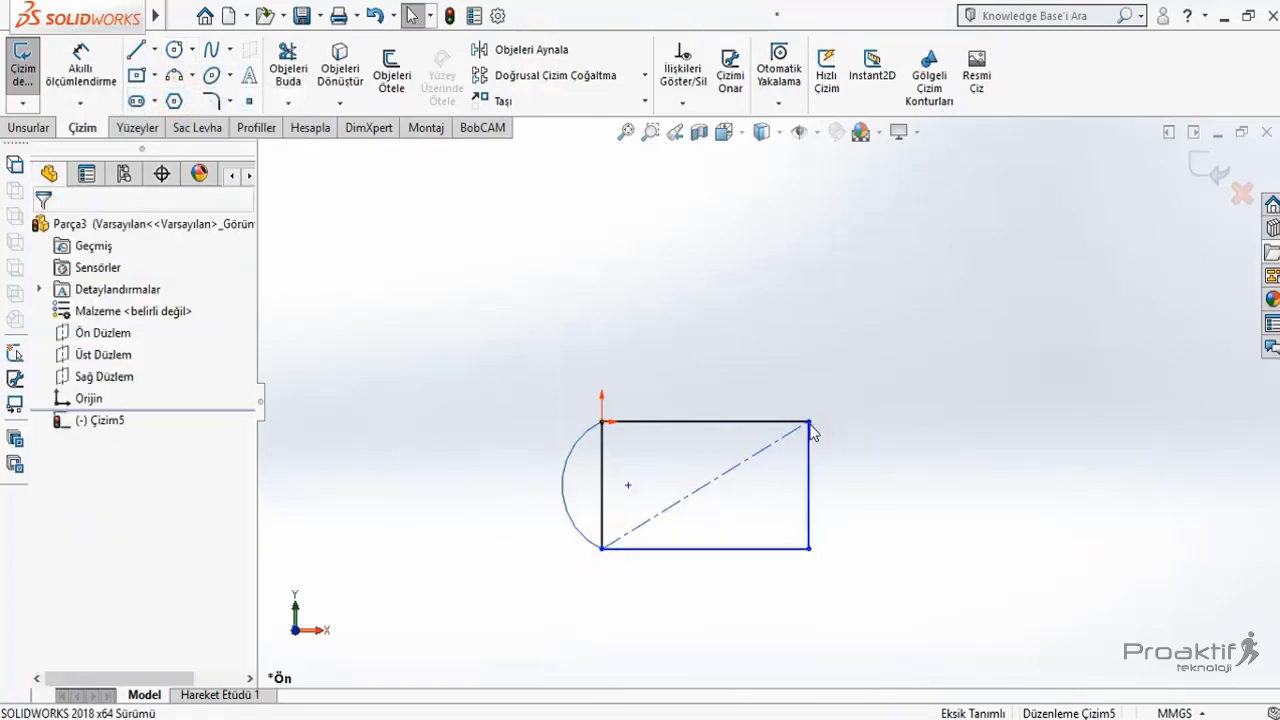
left_click(155, 50)
left_click(190, 99)
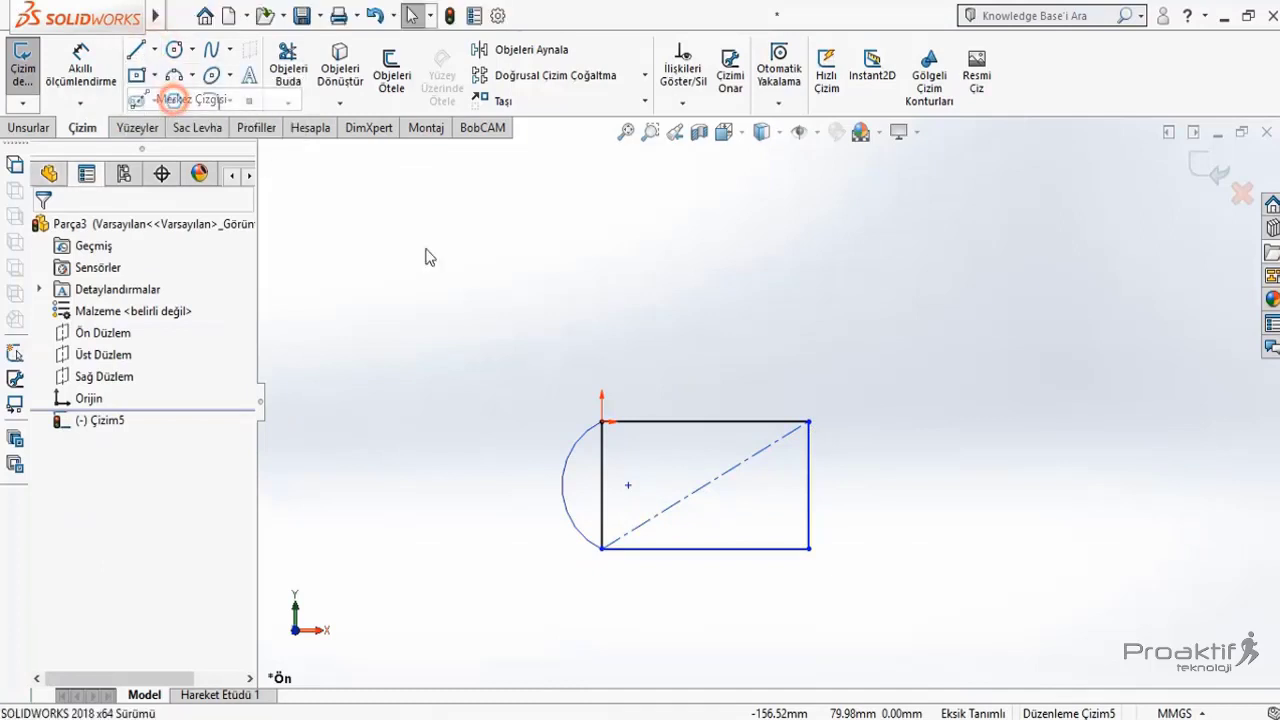
left_click(601, 423)
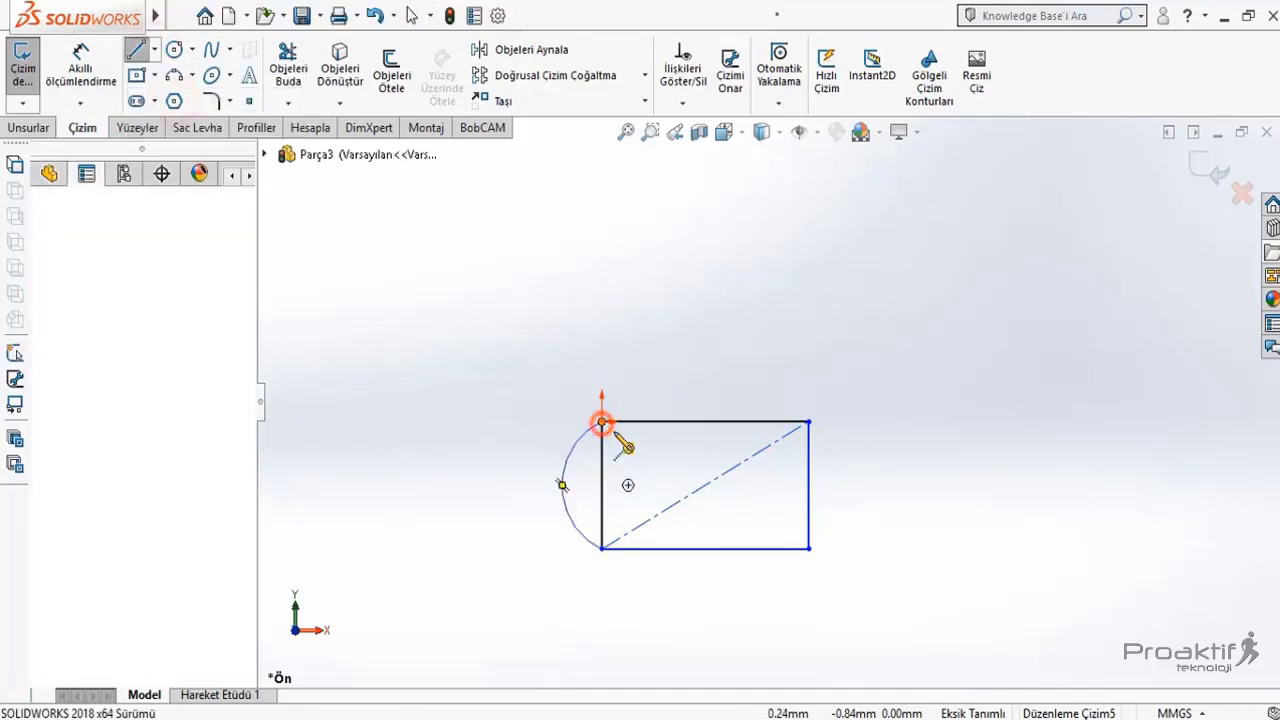
left_click(809, 548)
key("Escape")
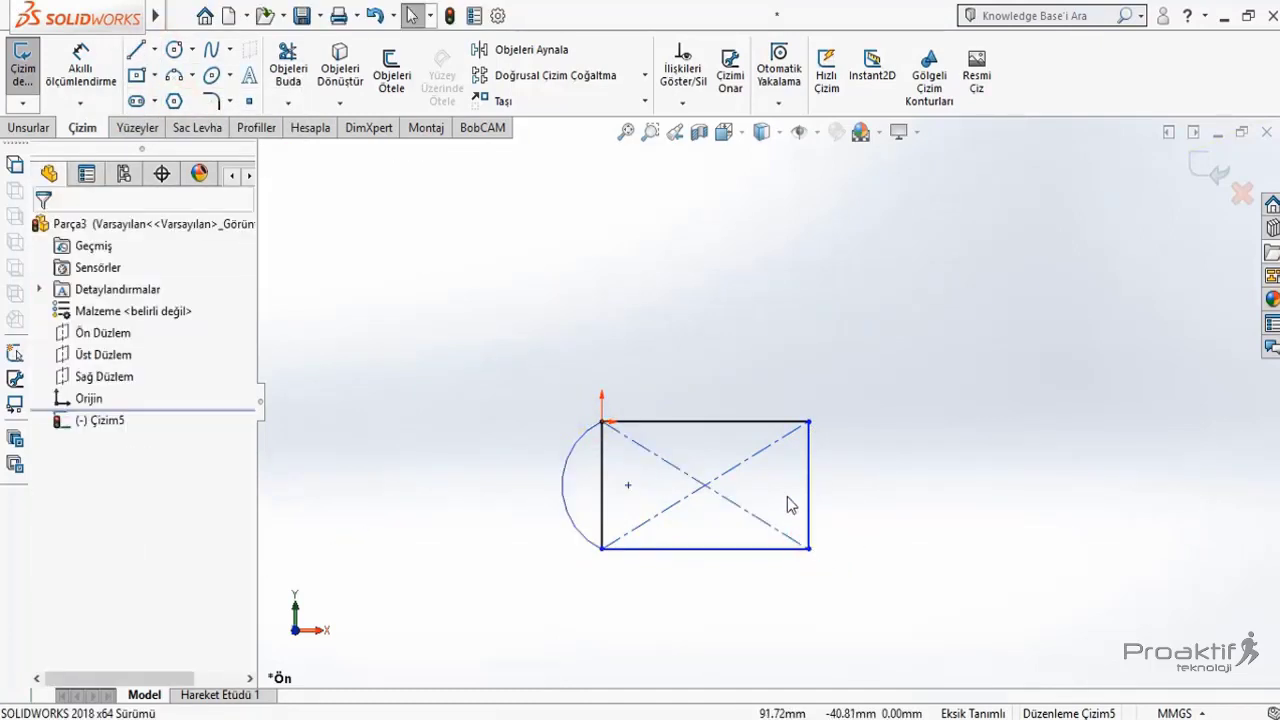
Add a vertical centerline joining the top and bottom edge midpoints
scroll(957, 549, "down", 2)
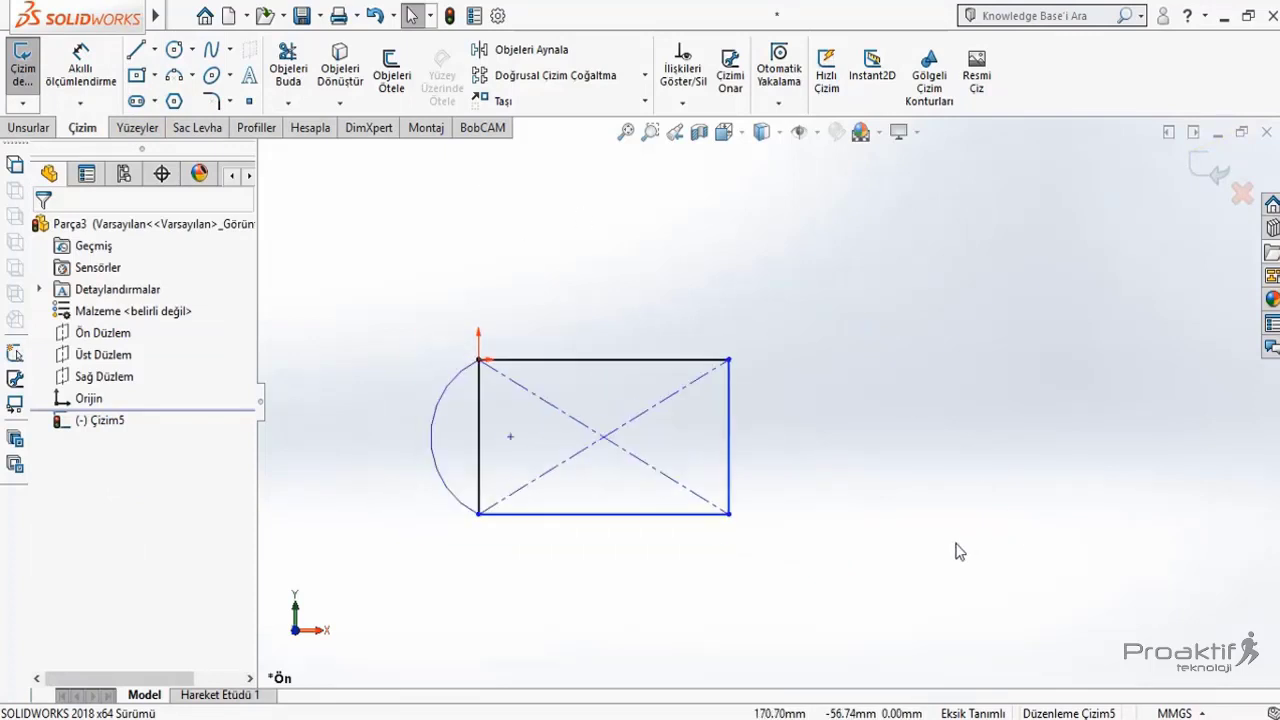
left_click(154, 49)
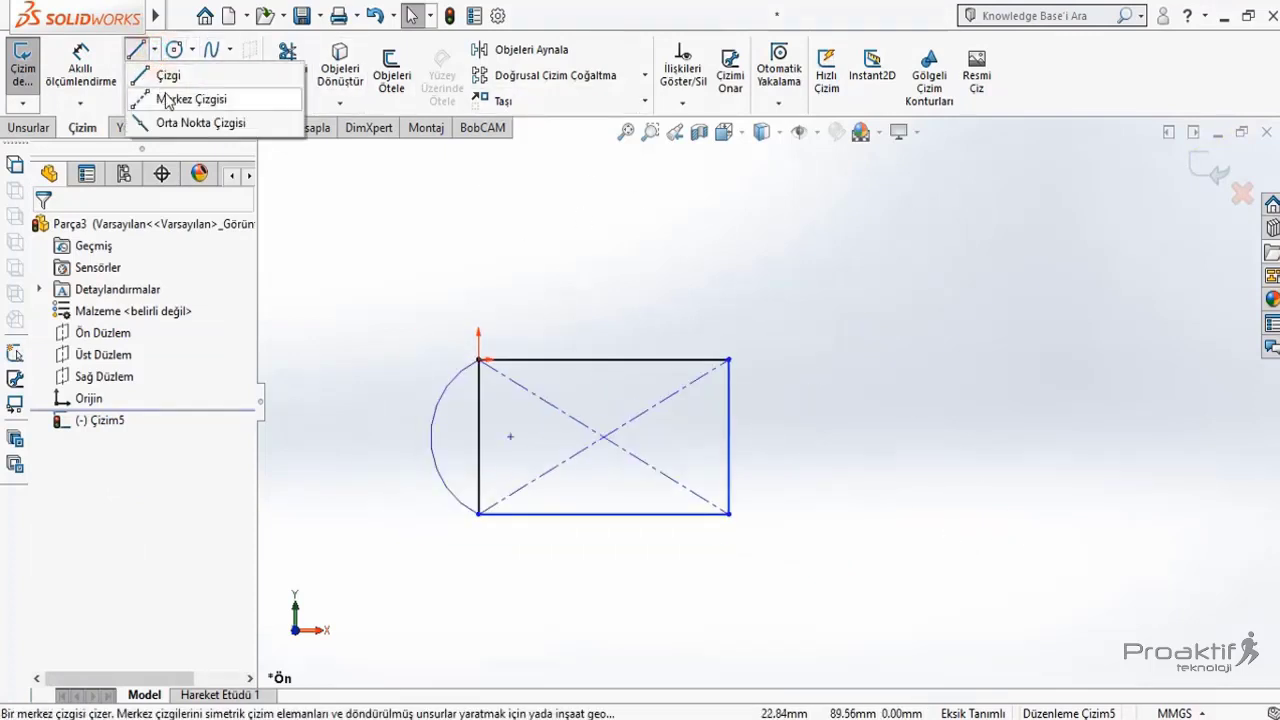
left_click(165, 97)
left_click(603, 359)
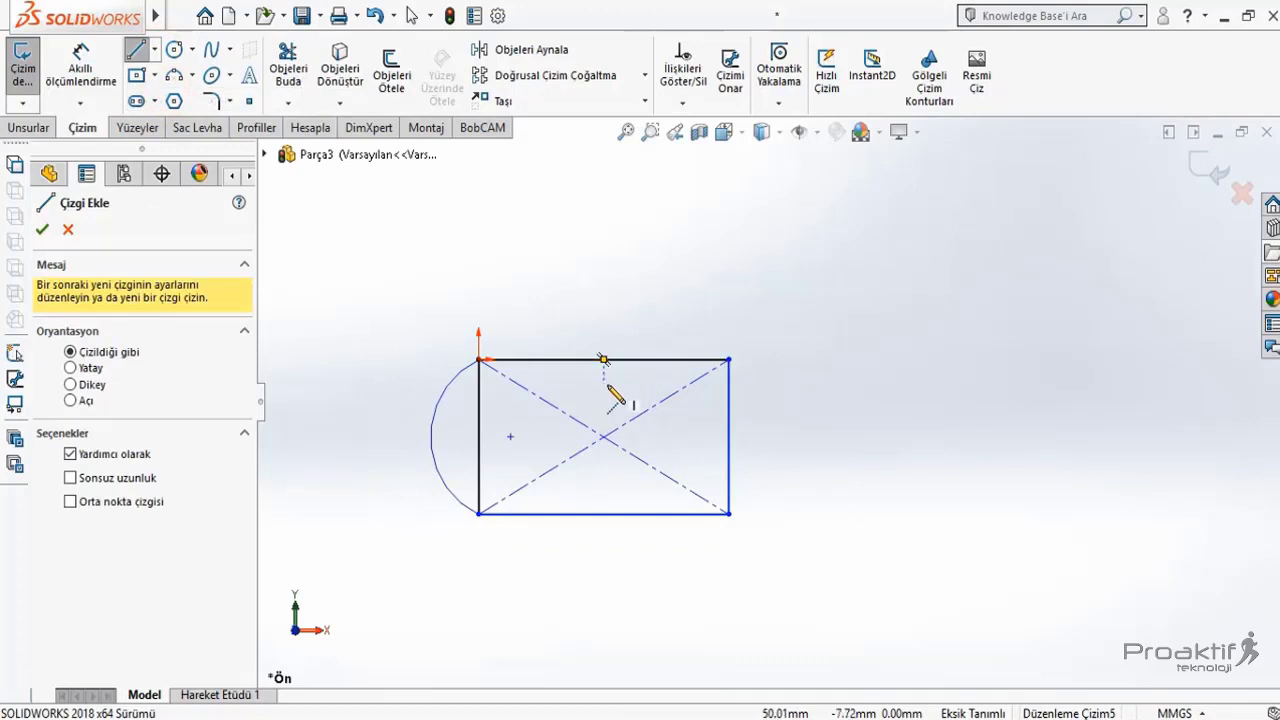
left_click(603, 437)
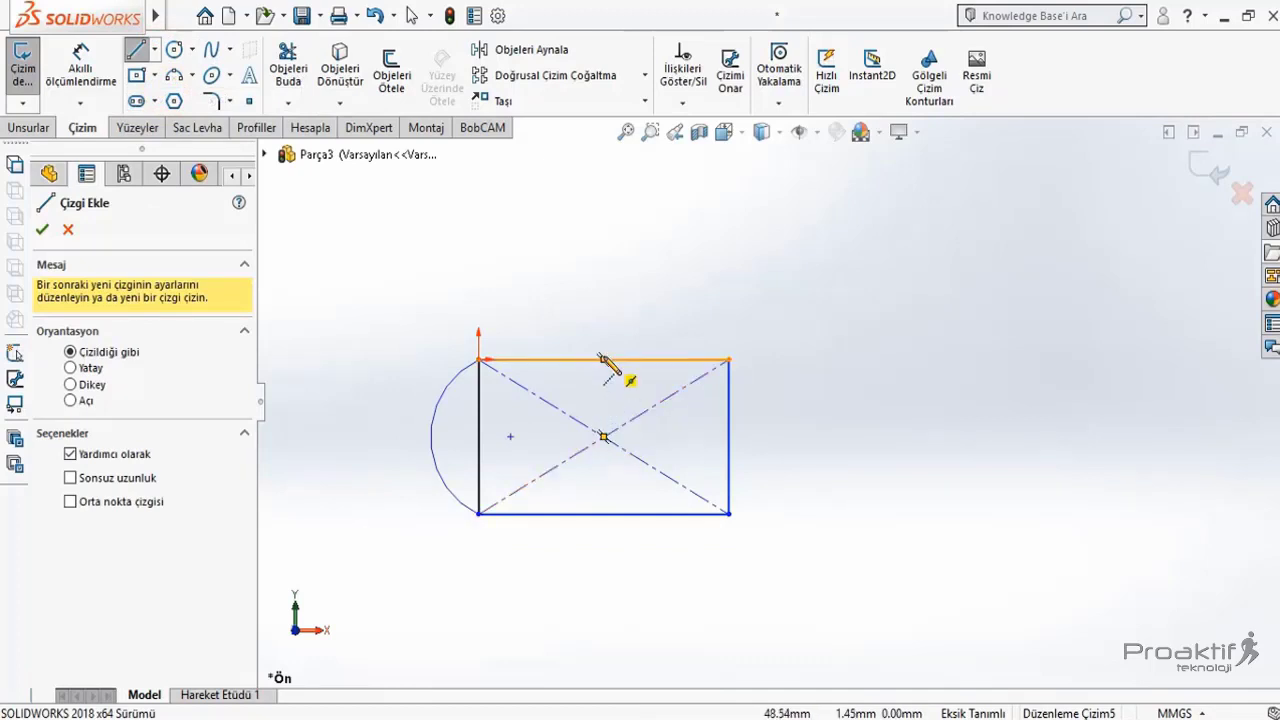
left_click(603, 359)
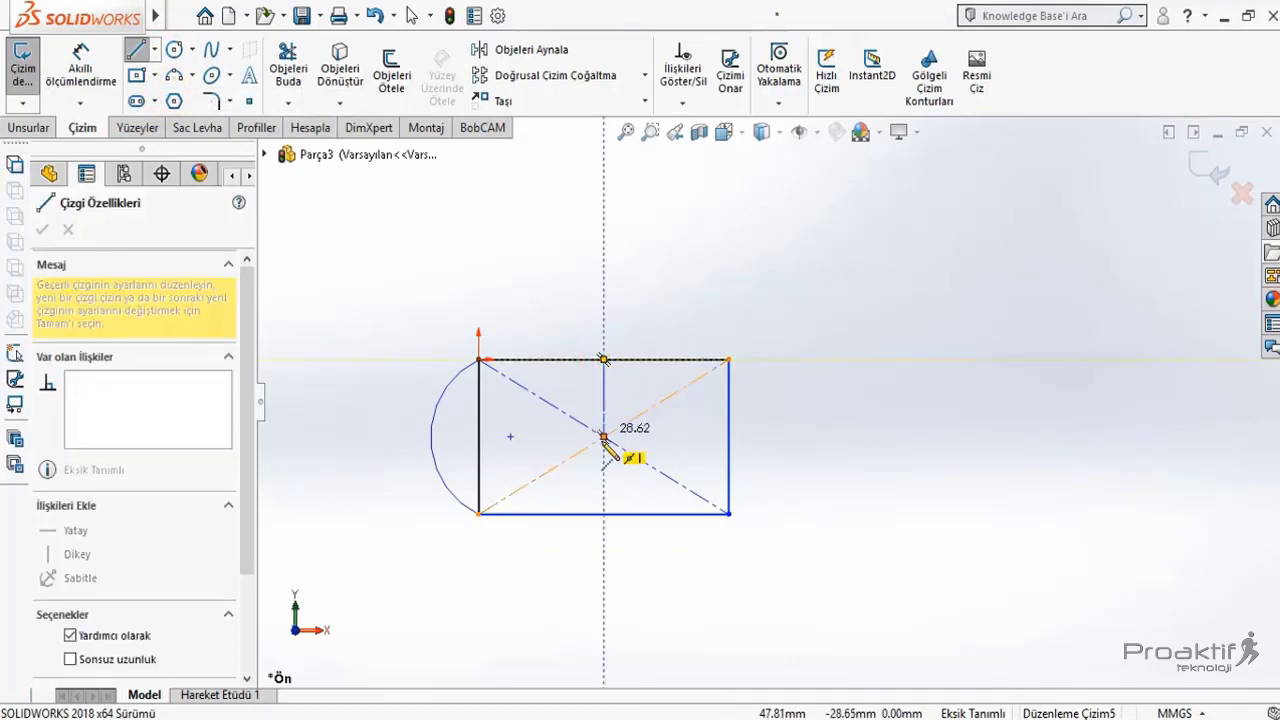
left_click(604, 514)
key("Escape")
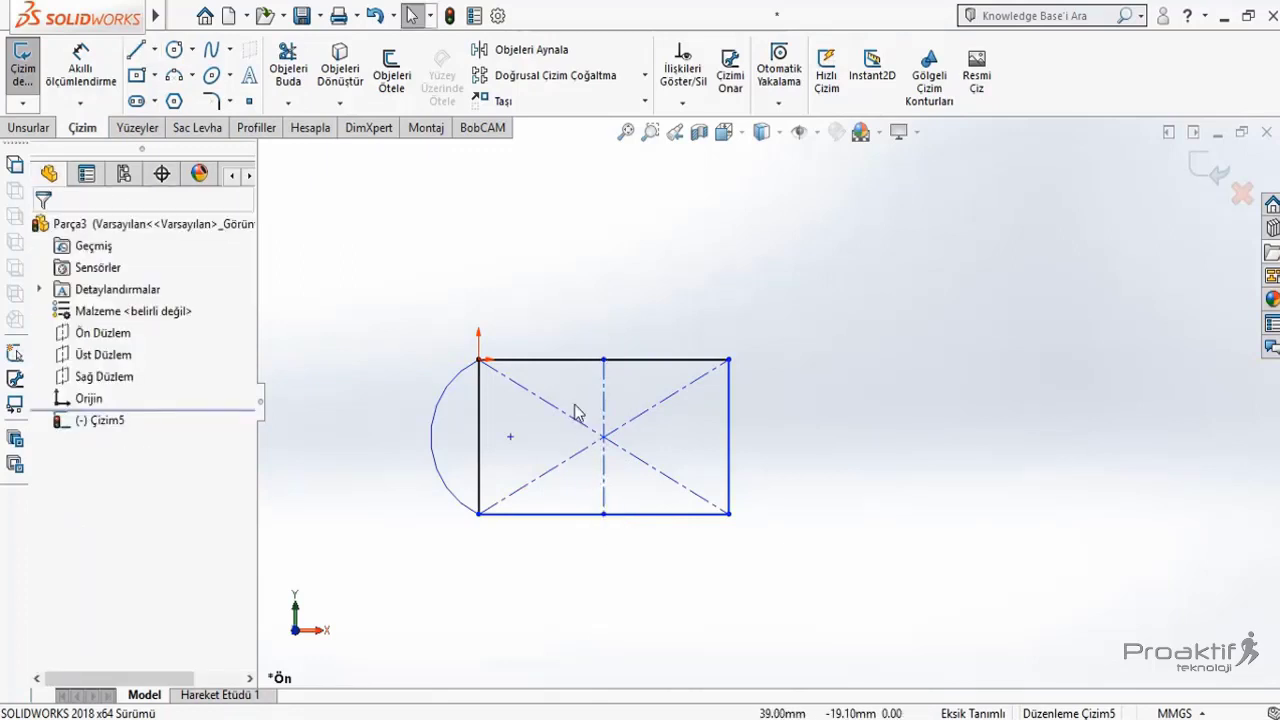
Mirror arc Yay1 about vertical centerline Çizgi7 onto the rectangle's right edge
left_click(530, 50)
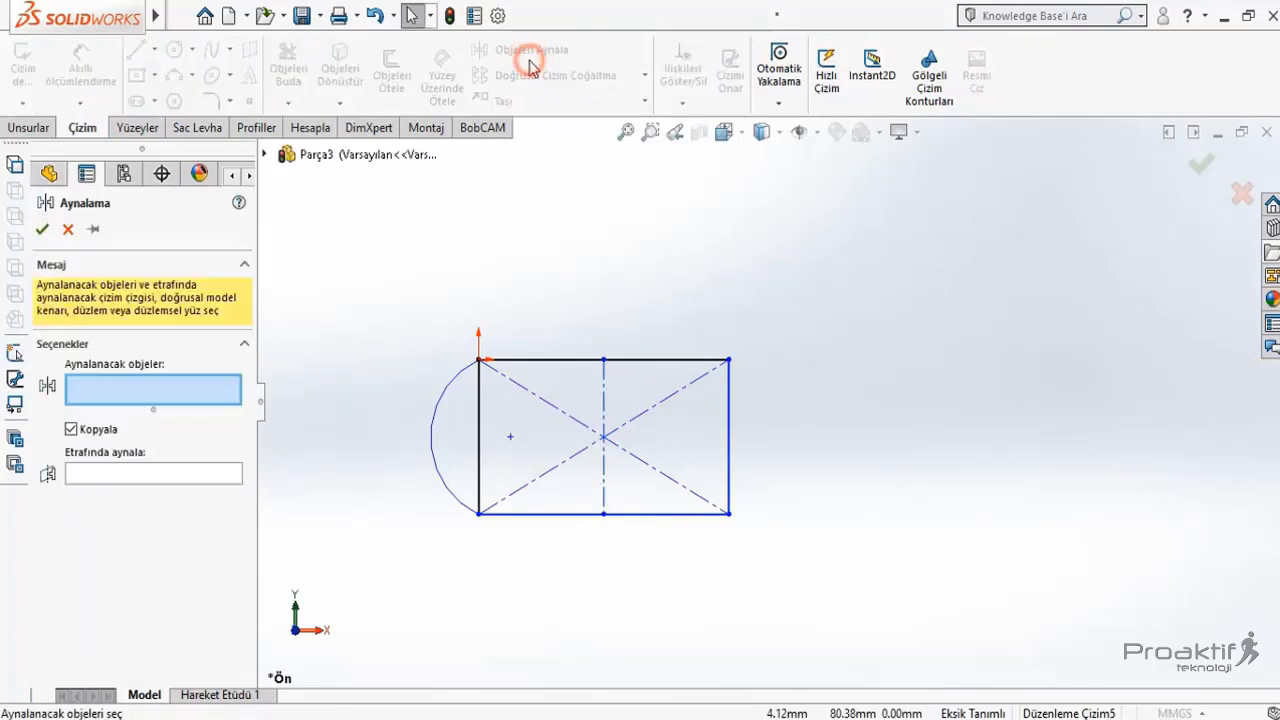
left_click(437, 403)
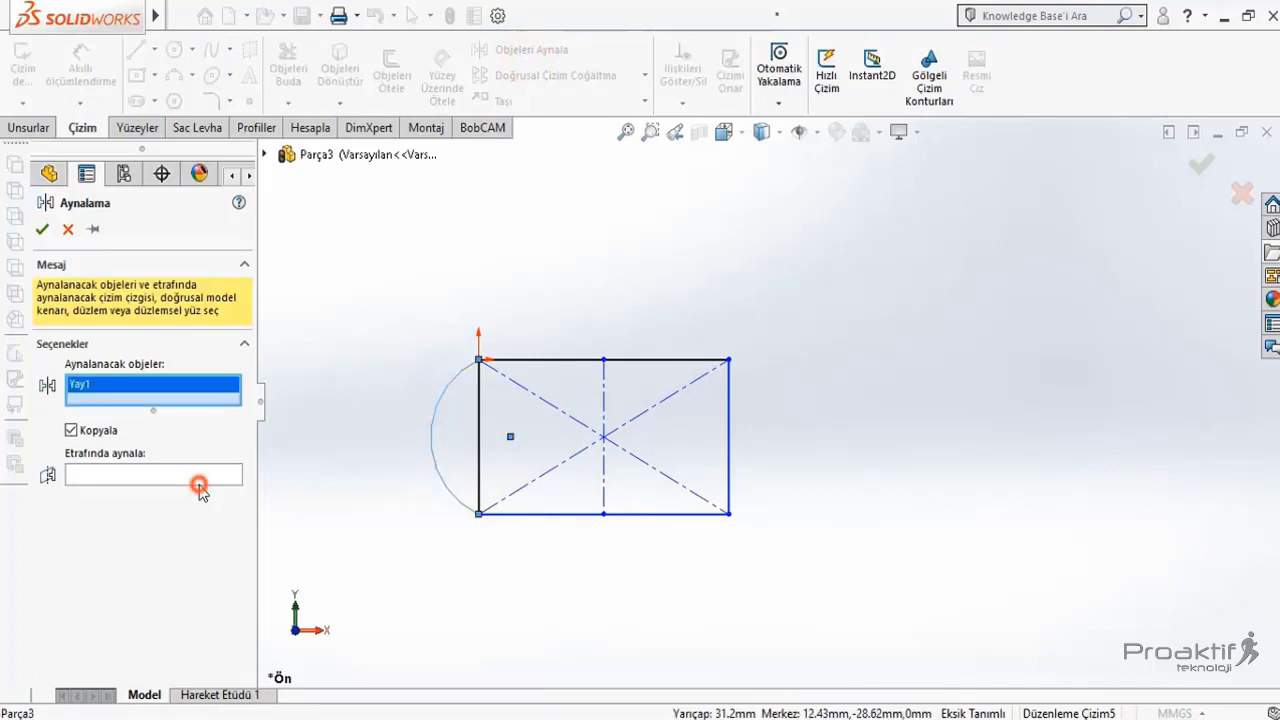
left_click(200, 477)
left_click(603, 412)
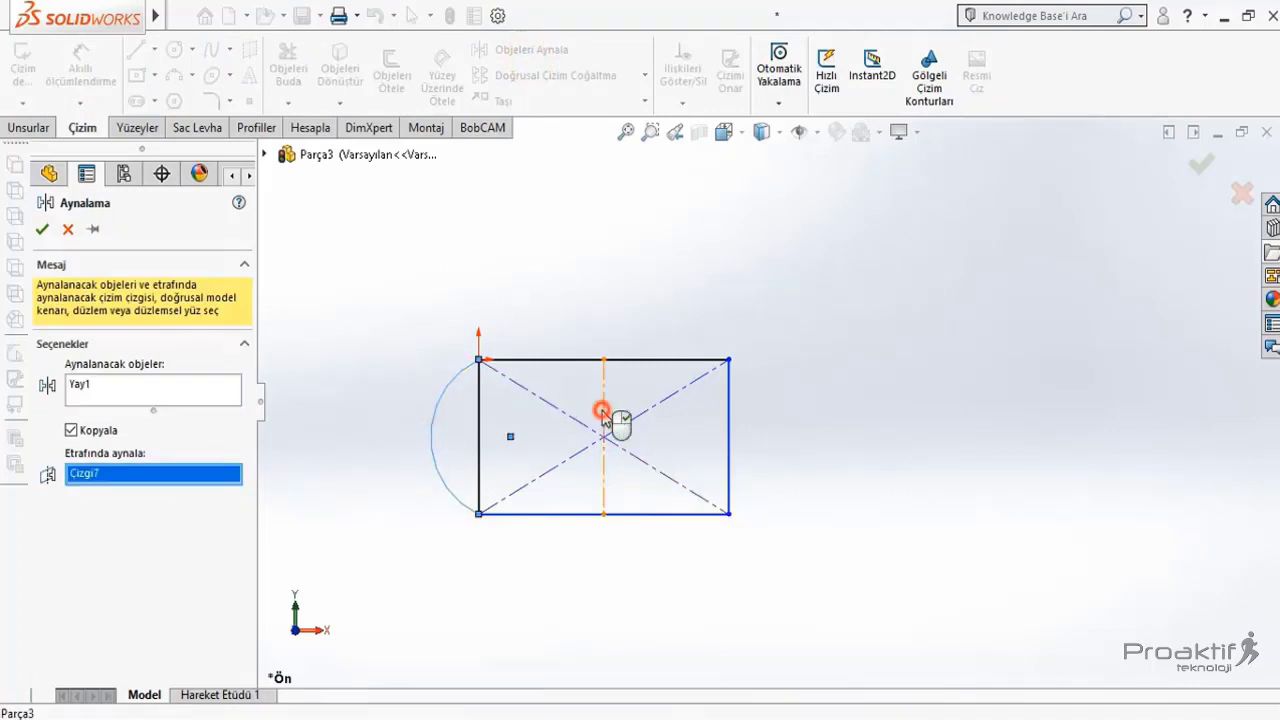
left_click(41, 230)
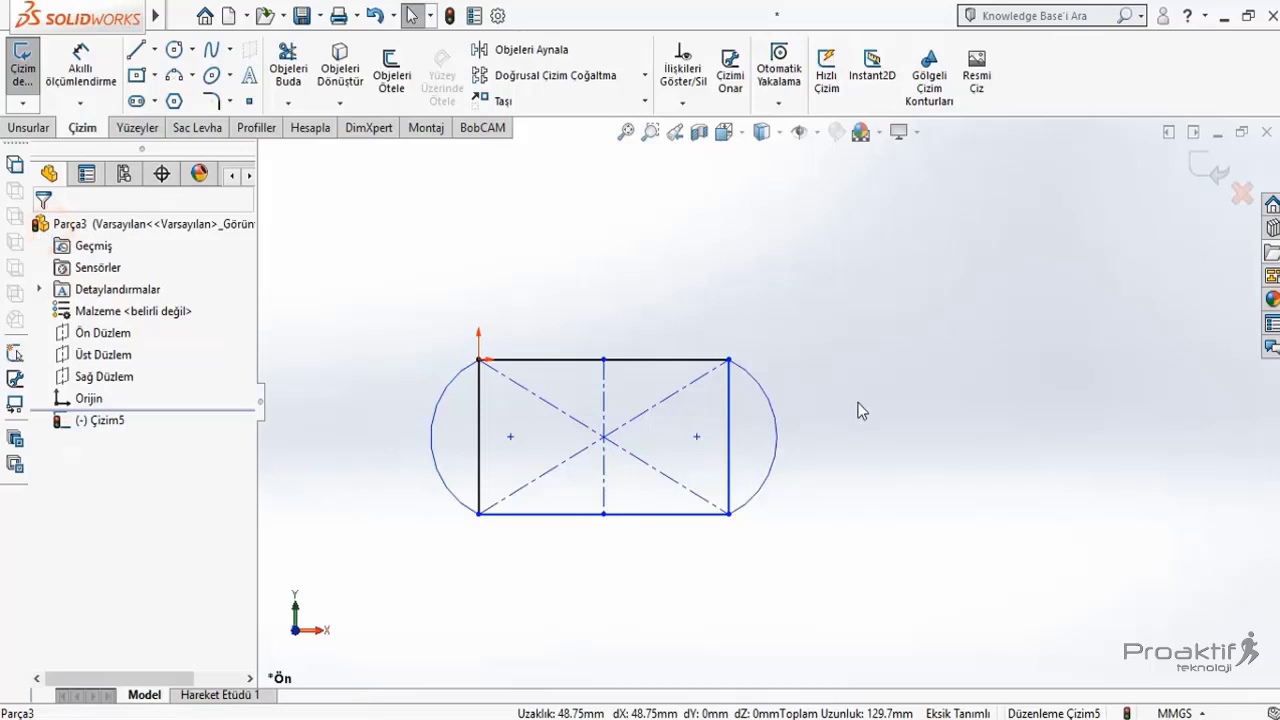
Power-trim the diagonals, centerline and vertical sides, leaving a two-line, two-arc slot
left_click(288, 65)
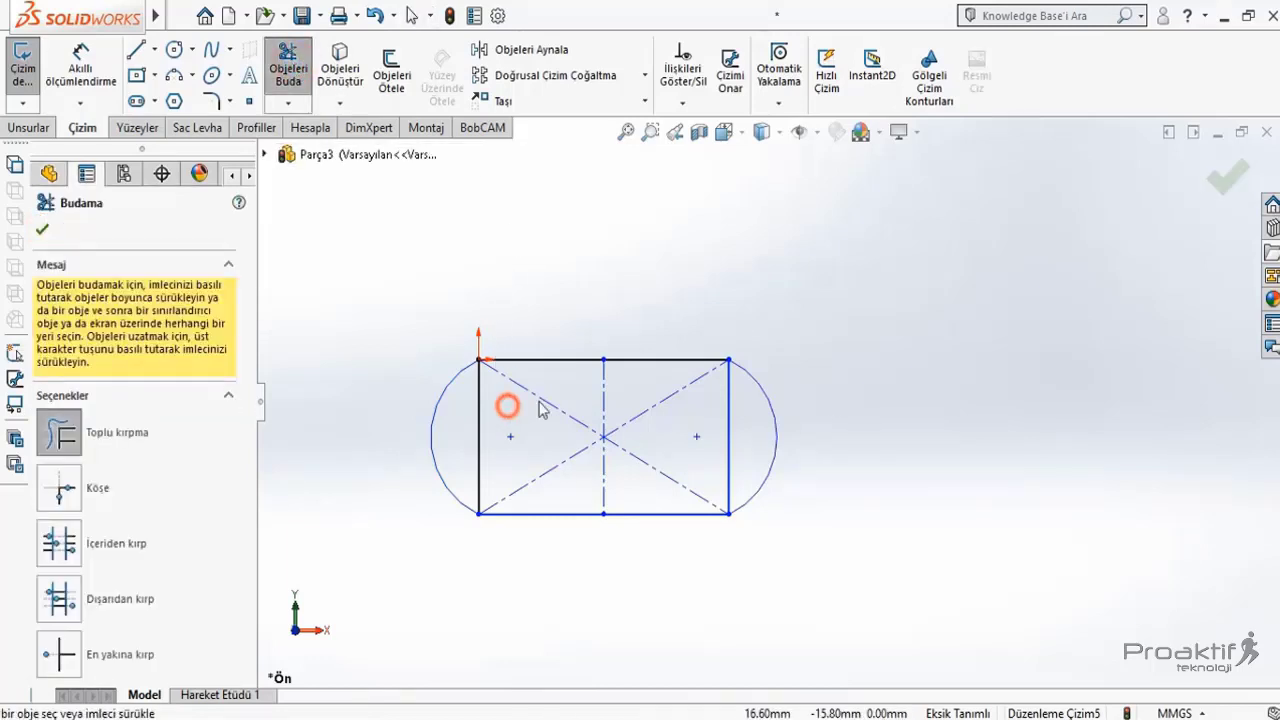
mouse_move(539, 409)
left_mouse_down()
mouse_move(663, 409)
mouse_move(666, 486)
mouse_move(569, 486)
mouse_move(471, 443)
mouse_move(700, 443)
mouse_move(477, 443)
mouse_move(500, 434)
left_mouse_up()
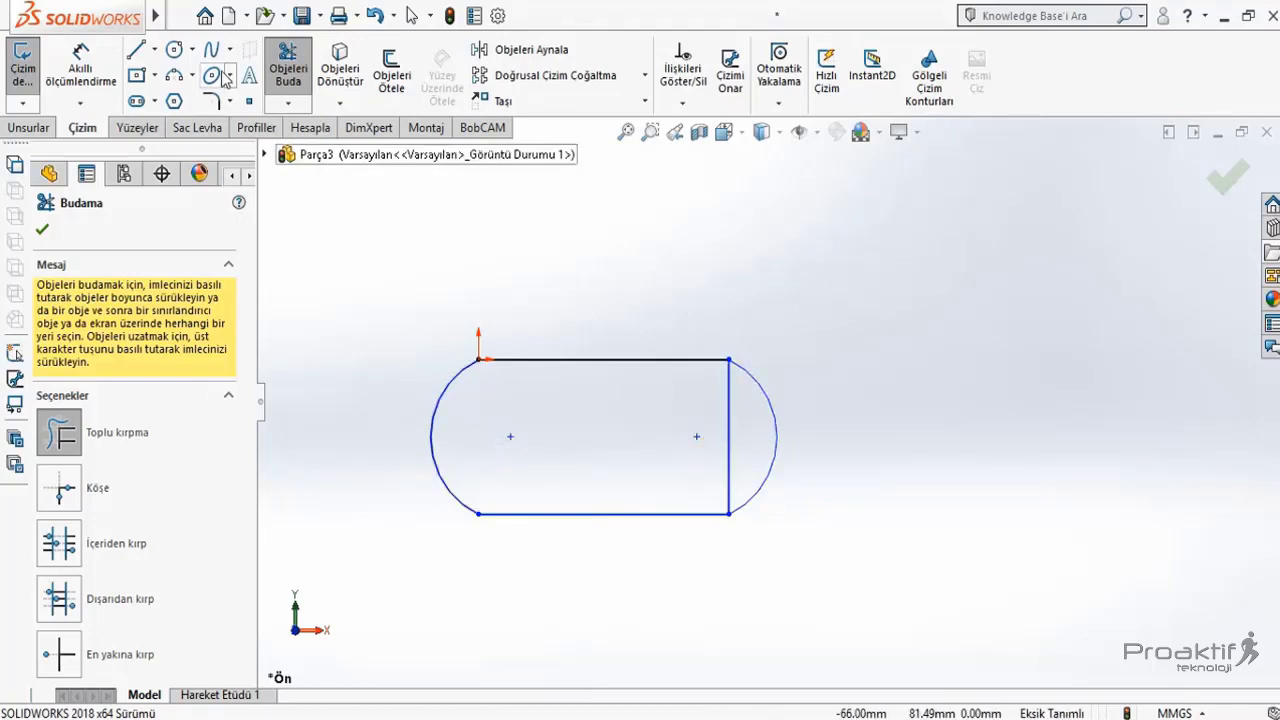
left_click_drag(606, 429, 731, 434)
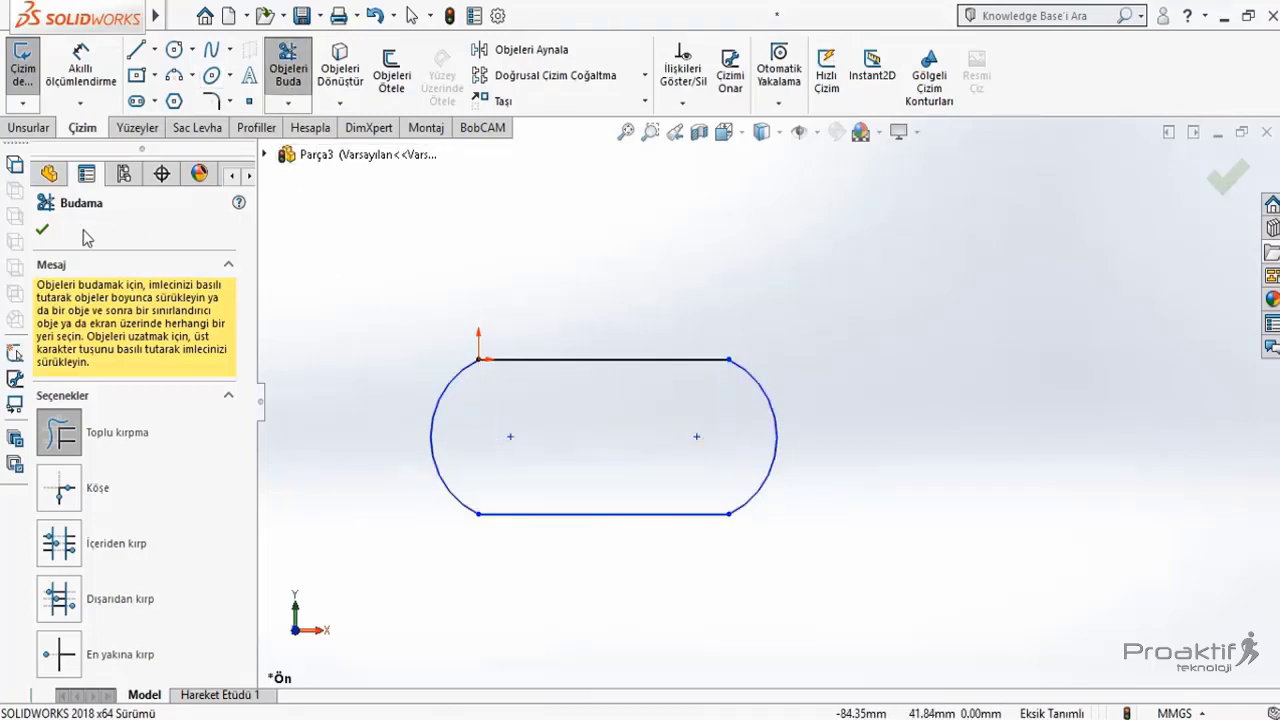
left_click(42, 230)
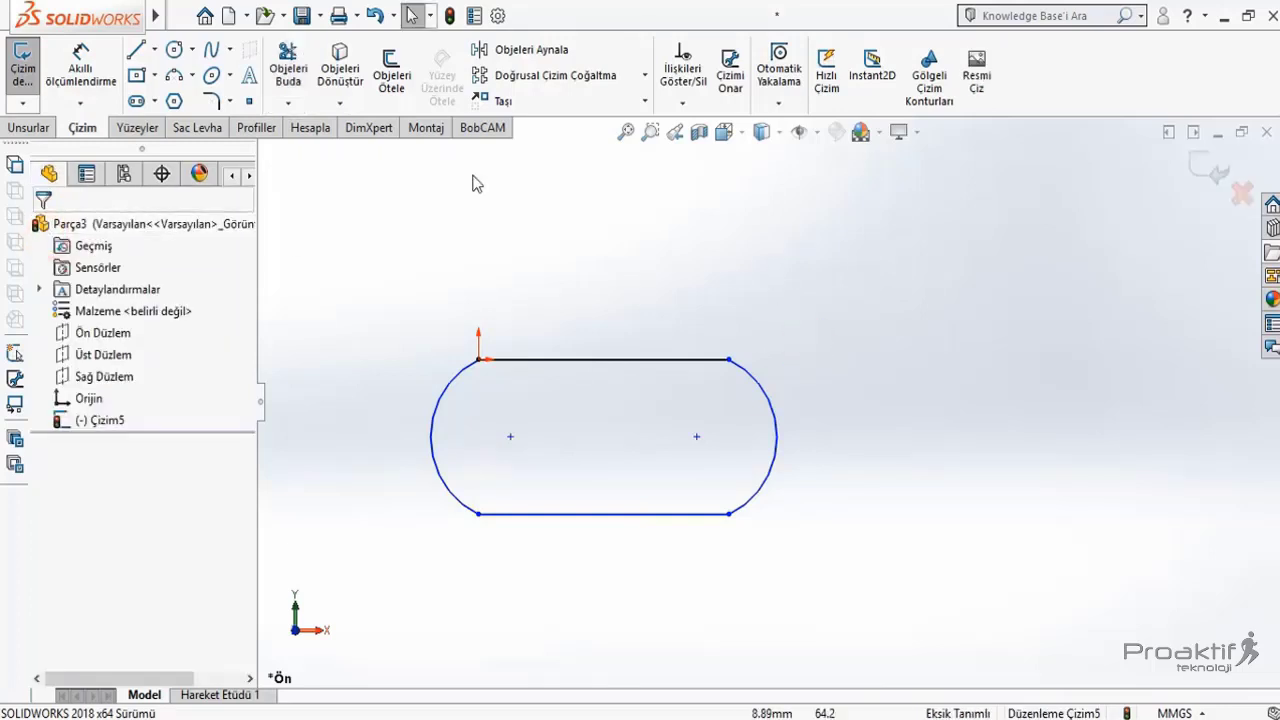
Fill the slot sketch with planar surface Yüzey-Düzlem2 from the Yüzeyler tab
left_click(136, 130)
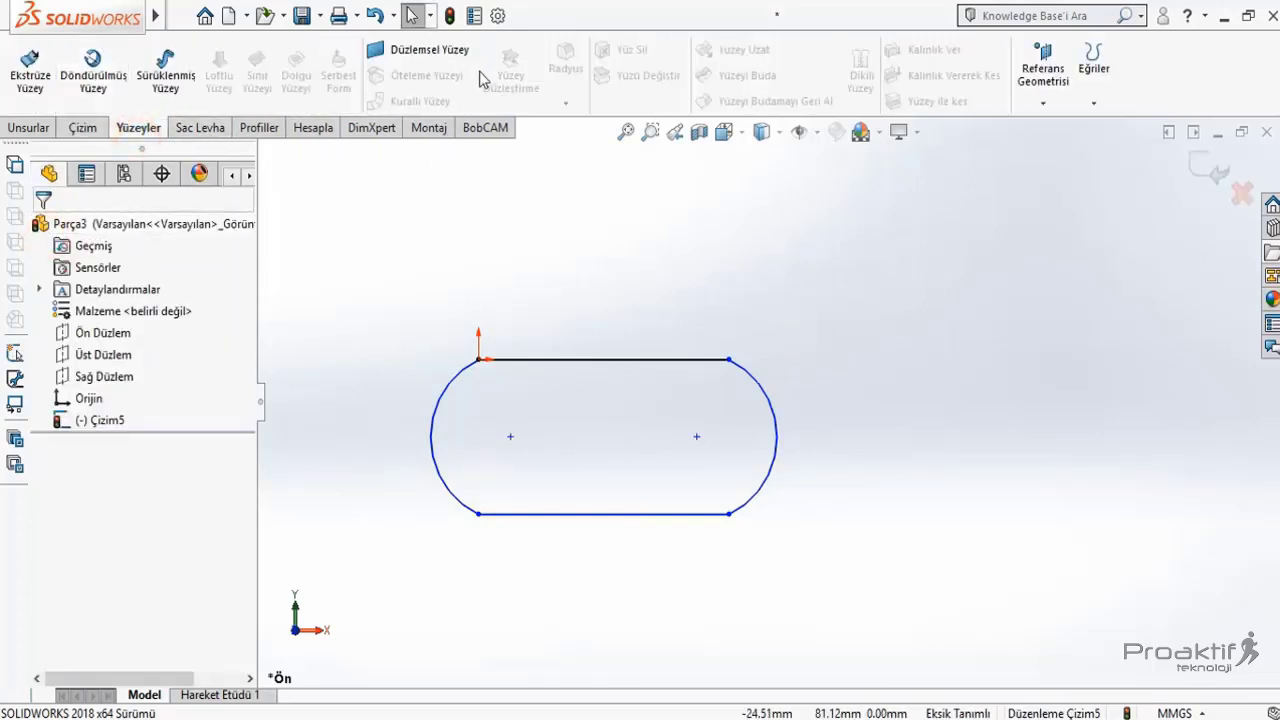
left_click(438, 50)
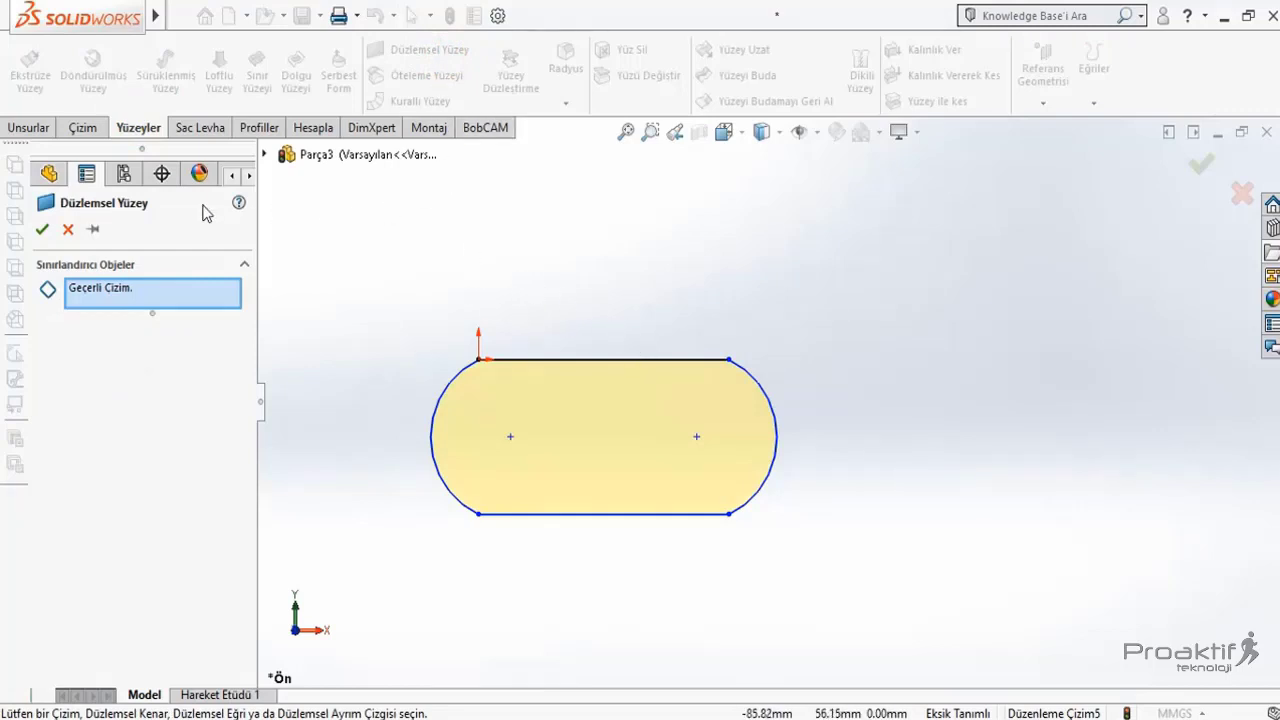
left_click(41, 231)
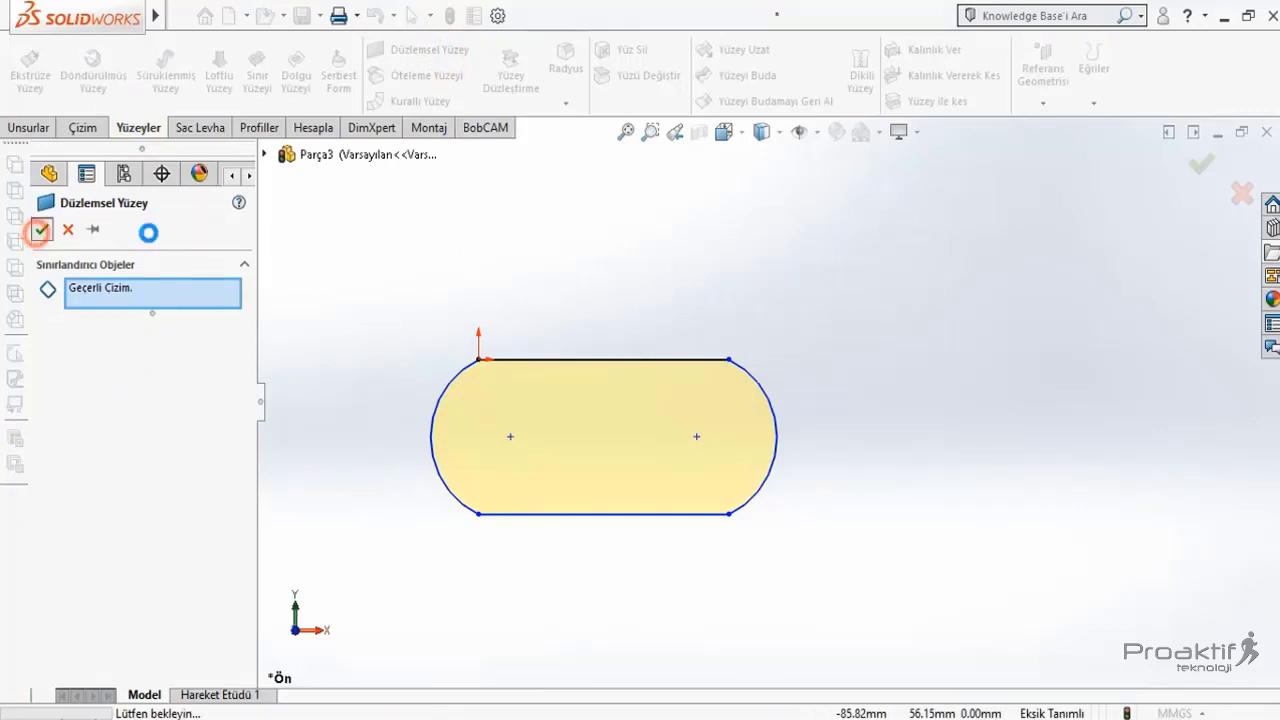
middle_click_drag(948, 352, 722, 246)
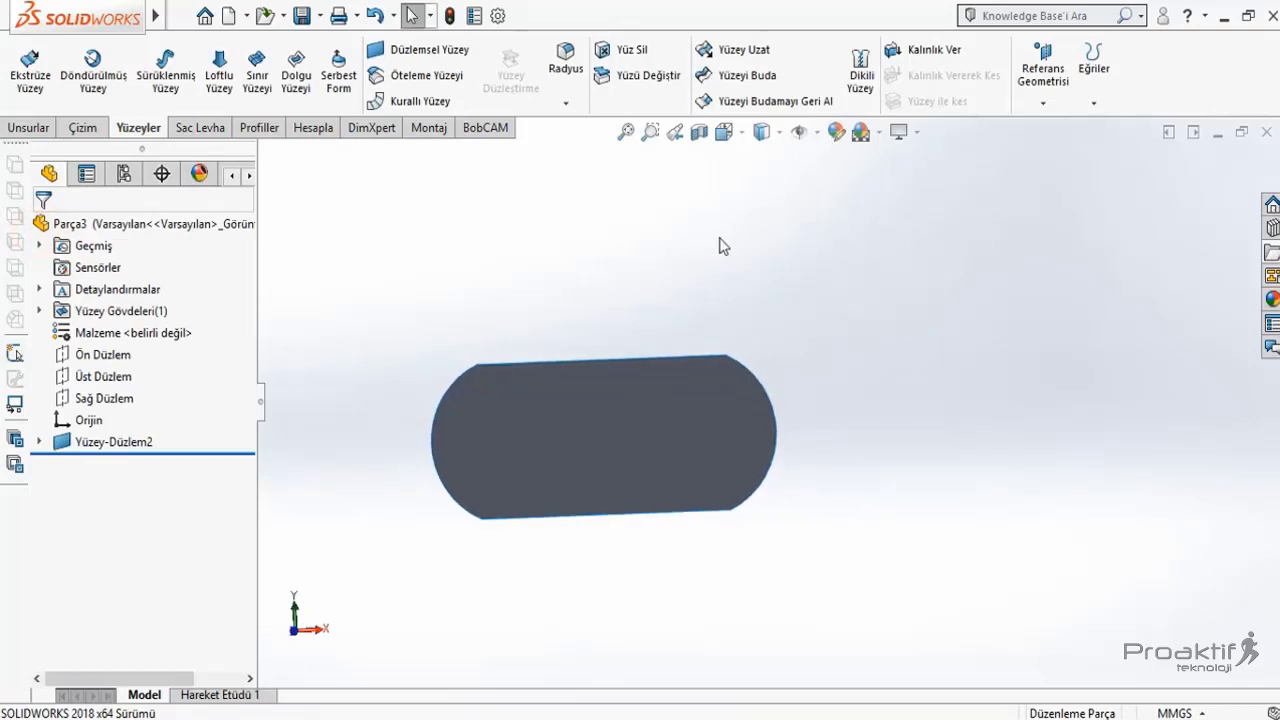
Add a 50 mm Normal-to-Surface ruled surface on both straight slot edges
left_click(444, 102)
left_click(602, 358)
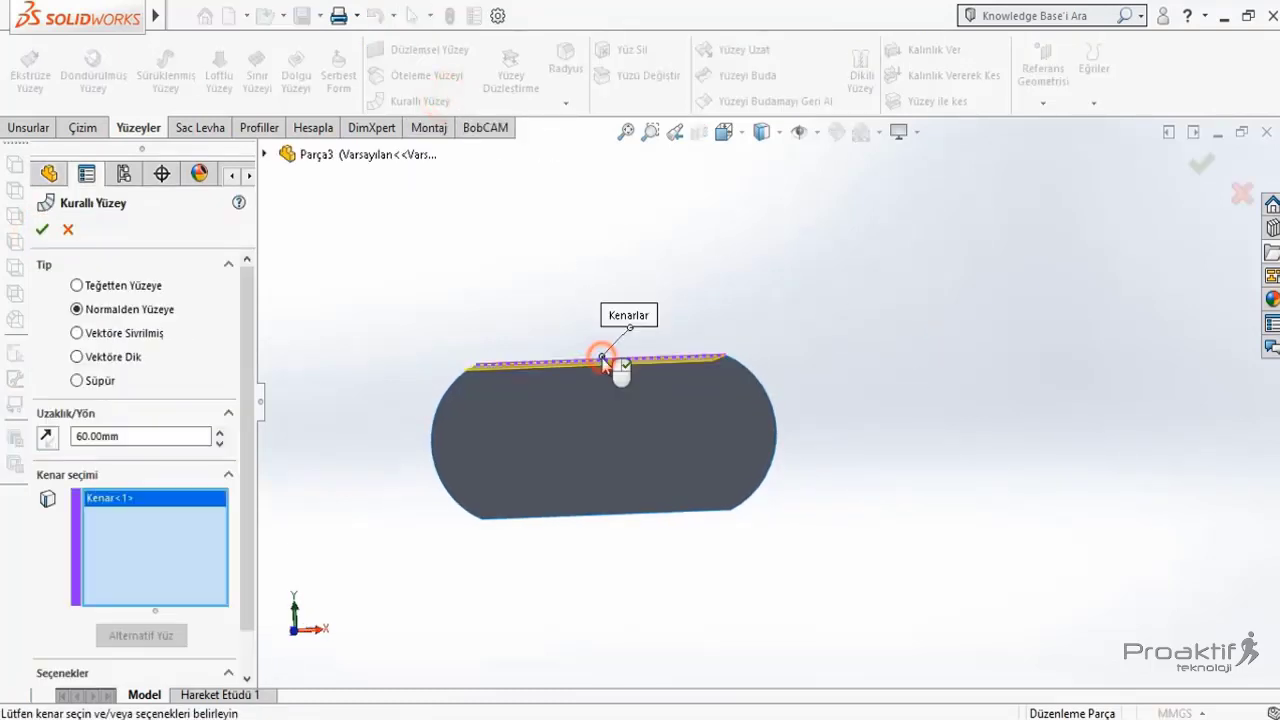
left_click(633, 516)
mouse_move(829, 613)
middle_mouse_down()
mouse_move(825, 447)
mouse_move(880, 437)
mouse_move(871, 409)
mouse_move(884, 412)
middle_mouse_up()
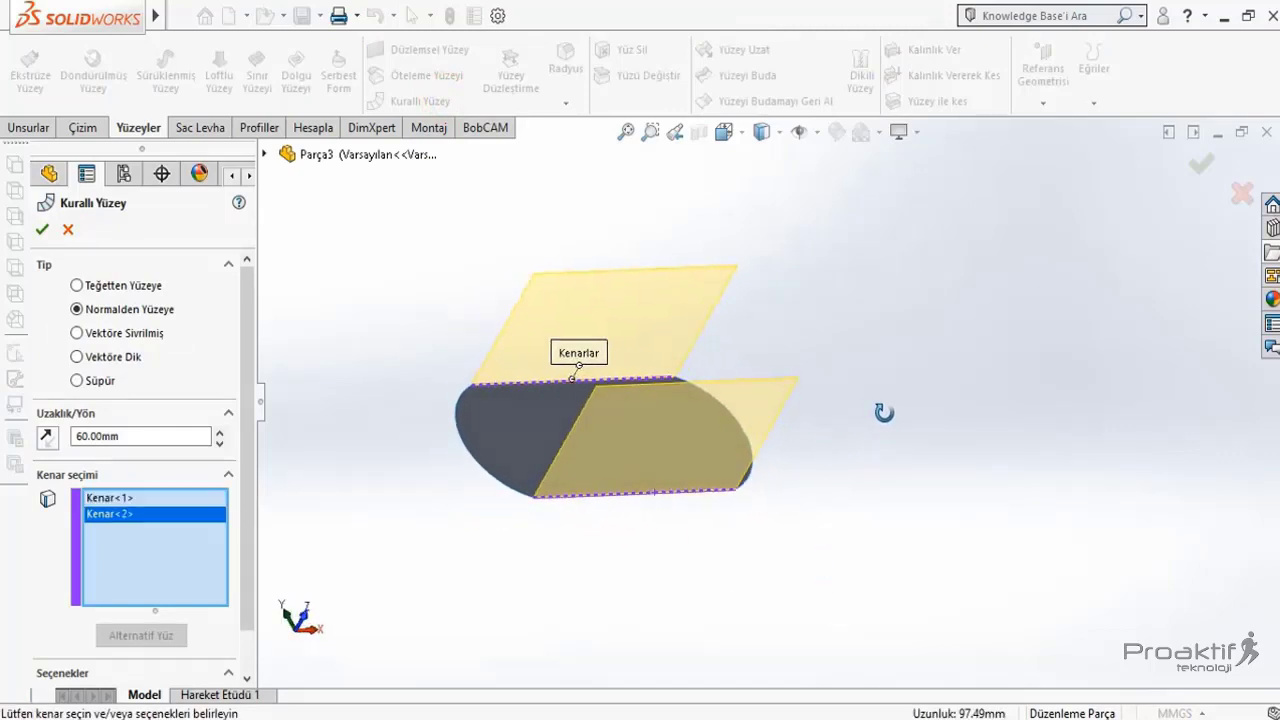
left_click_drag(134, 437, 74, 440)
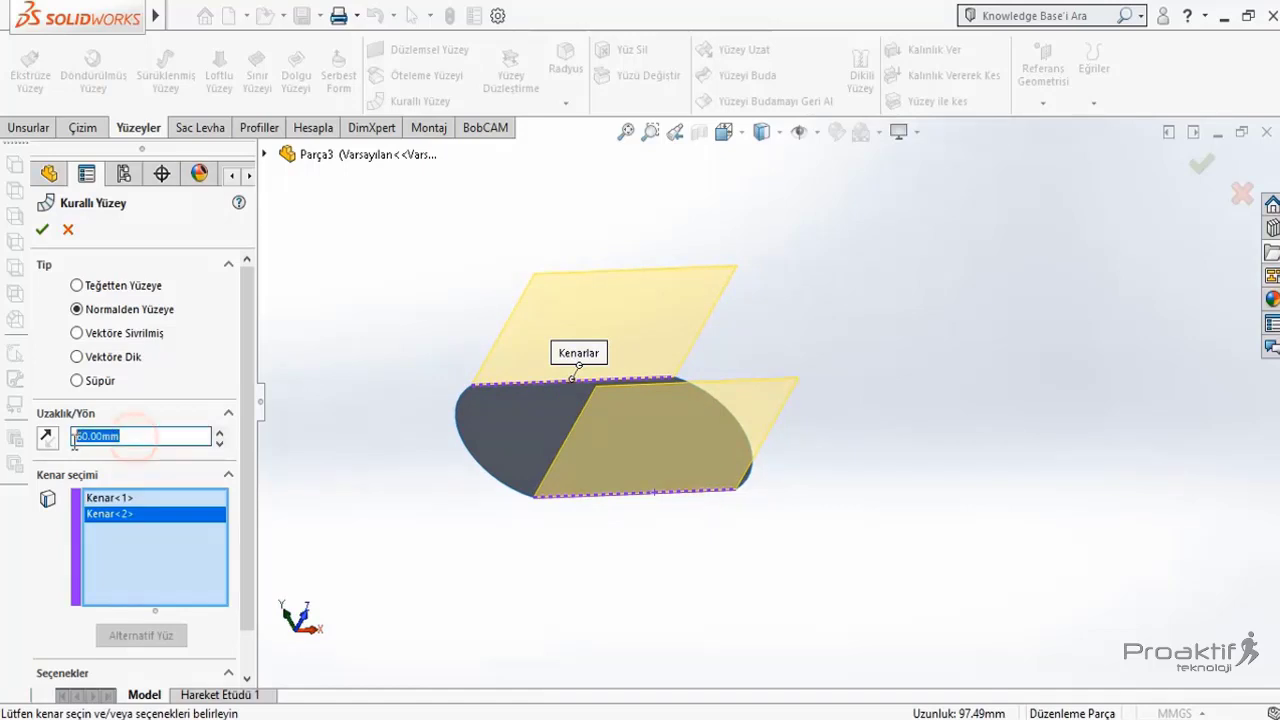
type("50")
key("Return")
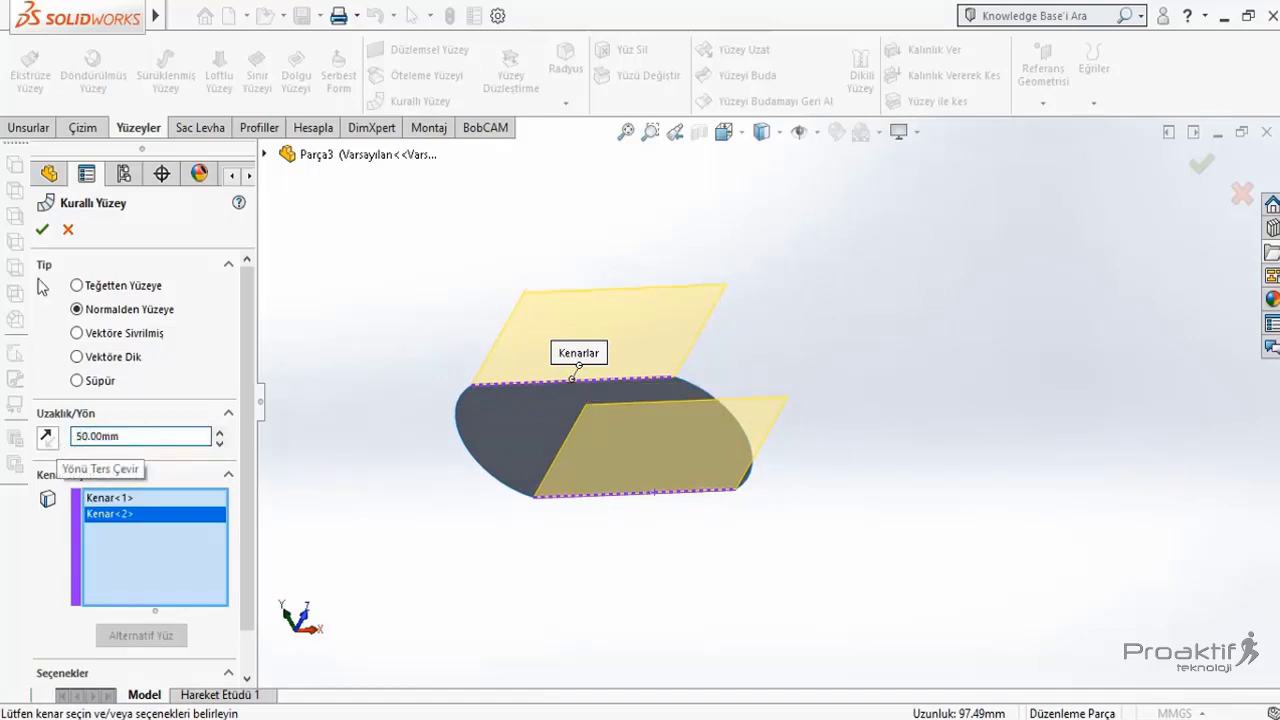
left_click(42, 229)
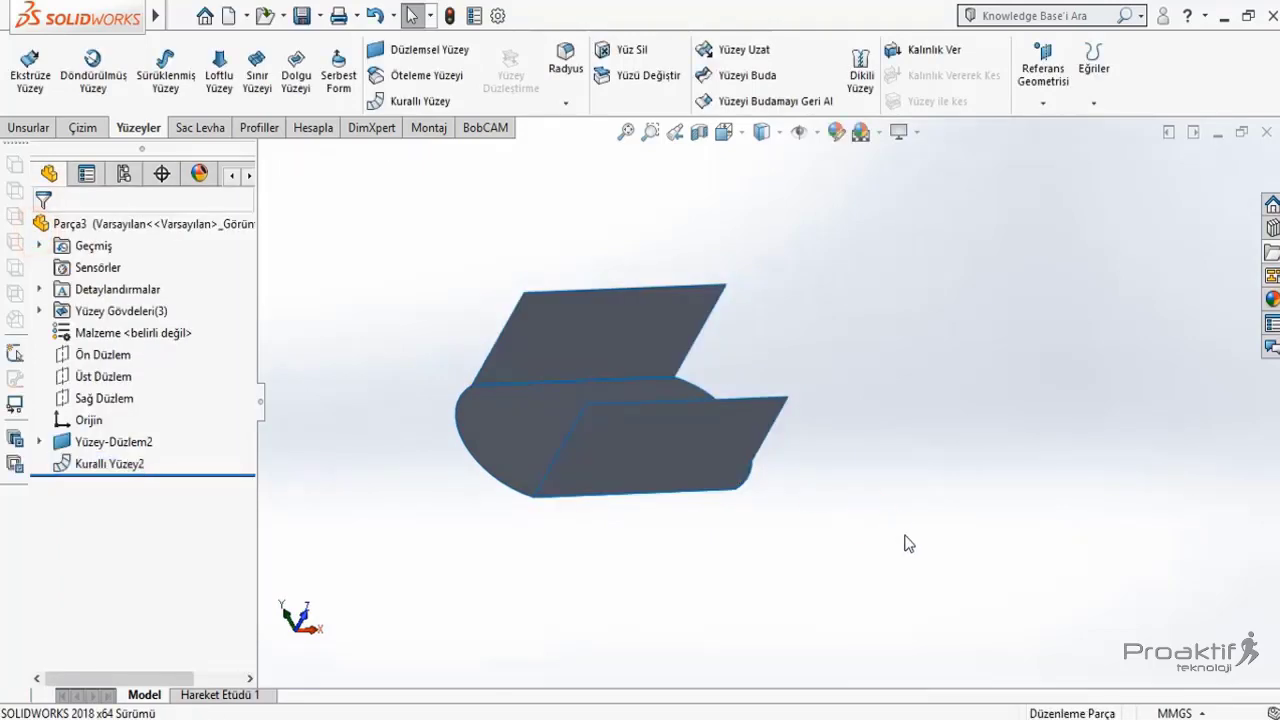
mouse_move(908, 543)
middle_mouse_down()
mouse_move(795, 523)
mouse_move(796, 536)
middle_mouse_up()
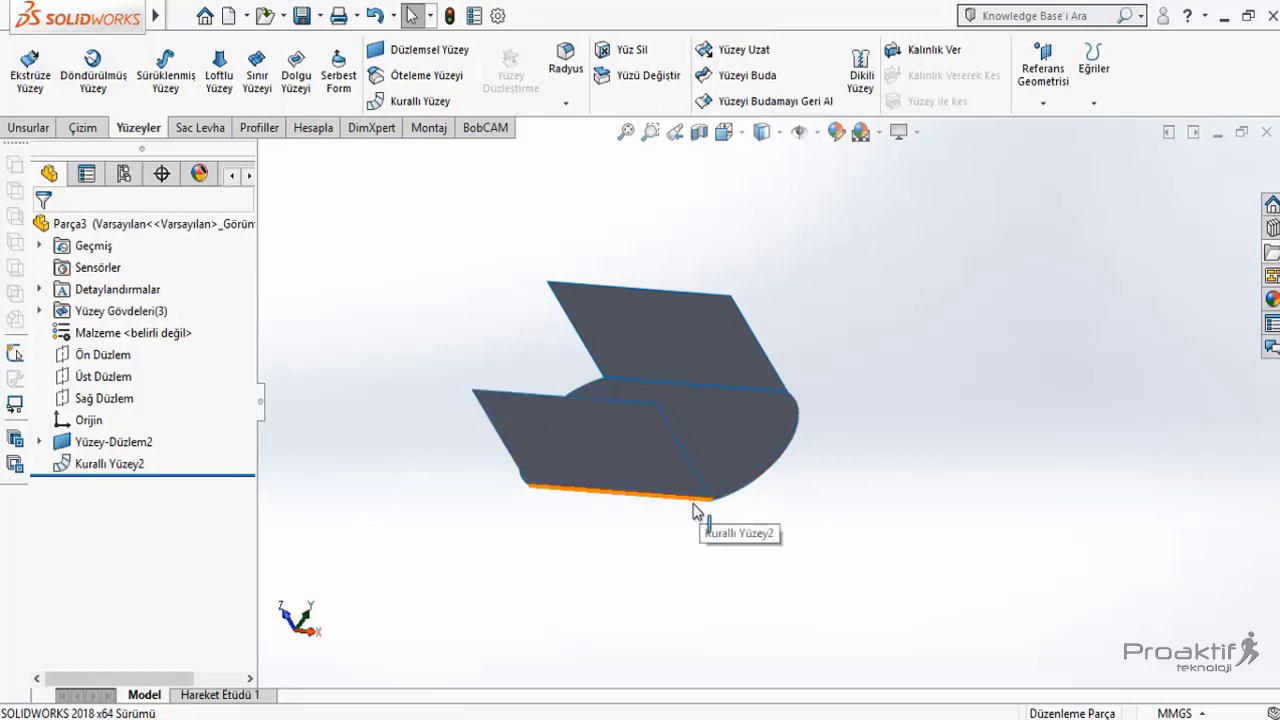
Orbit around the planar and ruled surfaces, then launch Dikili Yüzey (Knit Surface)
mouse_move(843, 565)
middle_mouse_down()
mouse_move(973, 540)
mouse_move(968, 549)
middle_mouse_up()
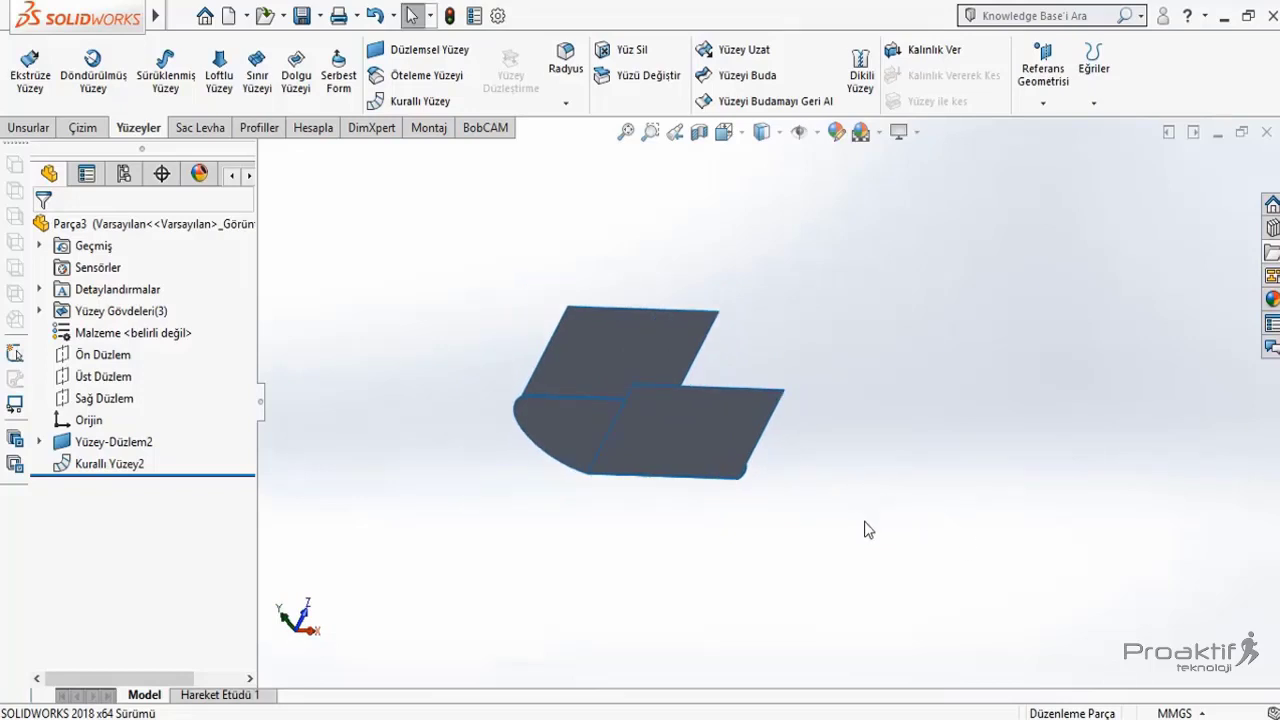
mouse_move(960, 525)
middle_mouse_down()
mouse_move(865, 511)
mouse_move(886, 549)
mouse_move(875, 558)
middle_mouse_up()
scroll(905, 418, "down", 2)
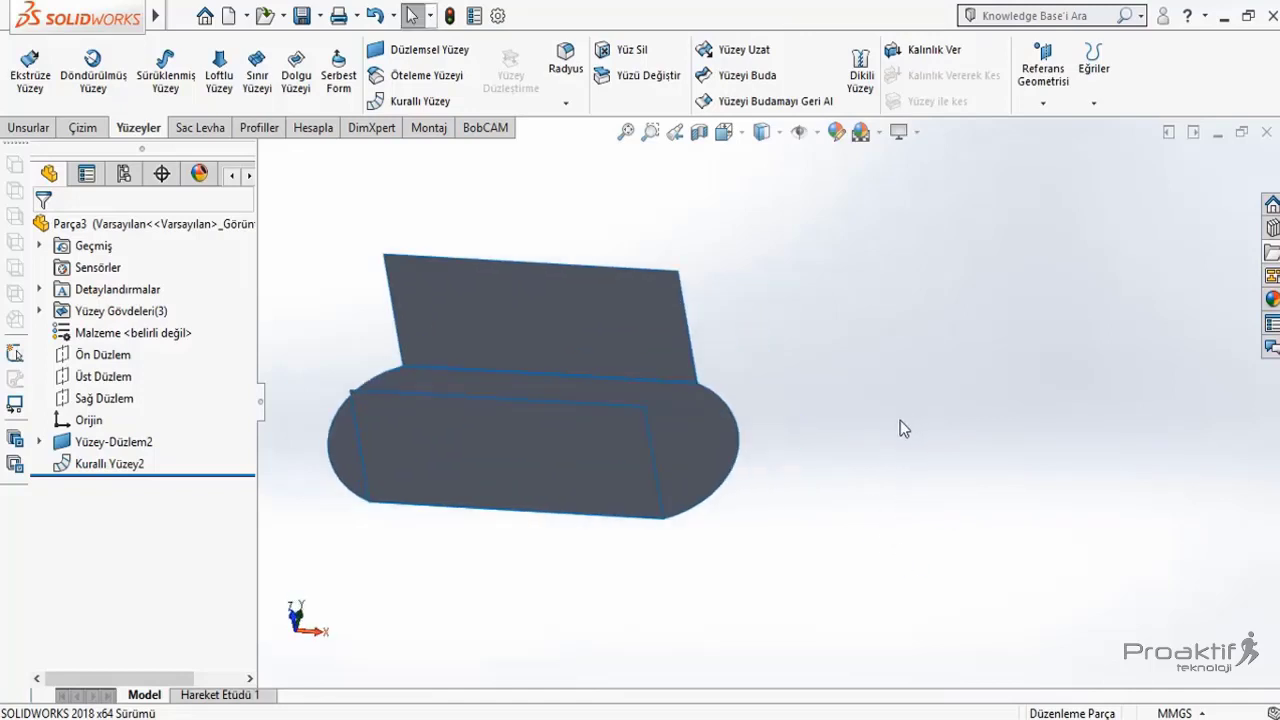
scroll(900, 420, "up", 2)
left_click(862, 75)
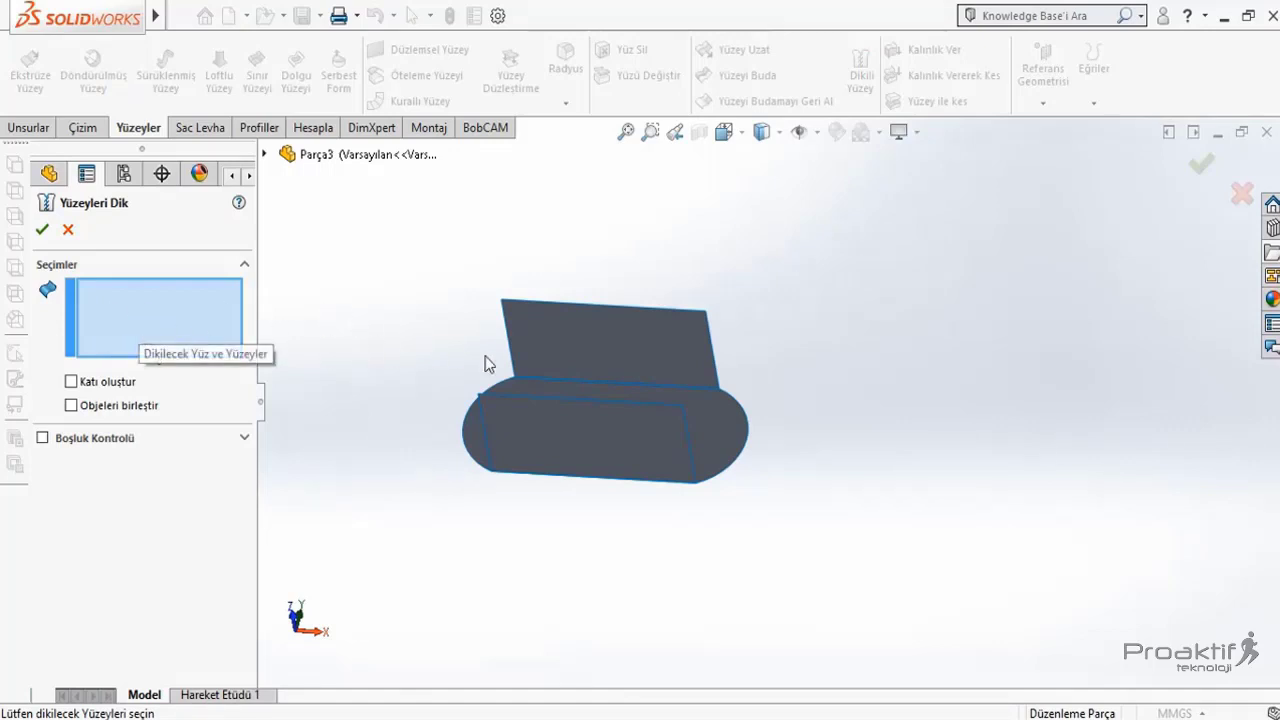
Knit both ruled surfaces and Yüzey-Düzlem2 with Objeleri birleştir (Merge entities) checked
left_click(597, 364)
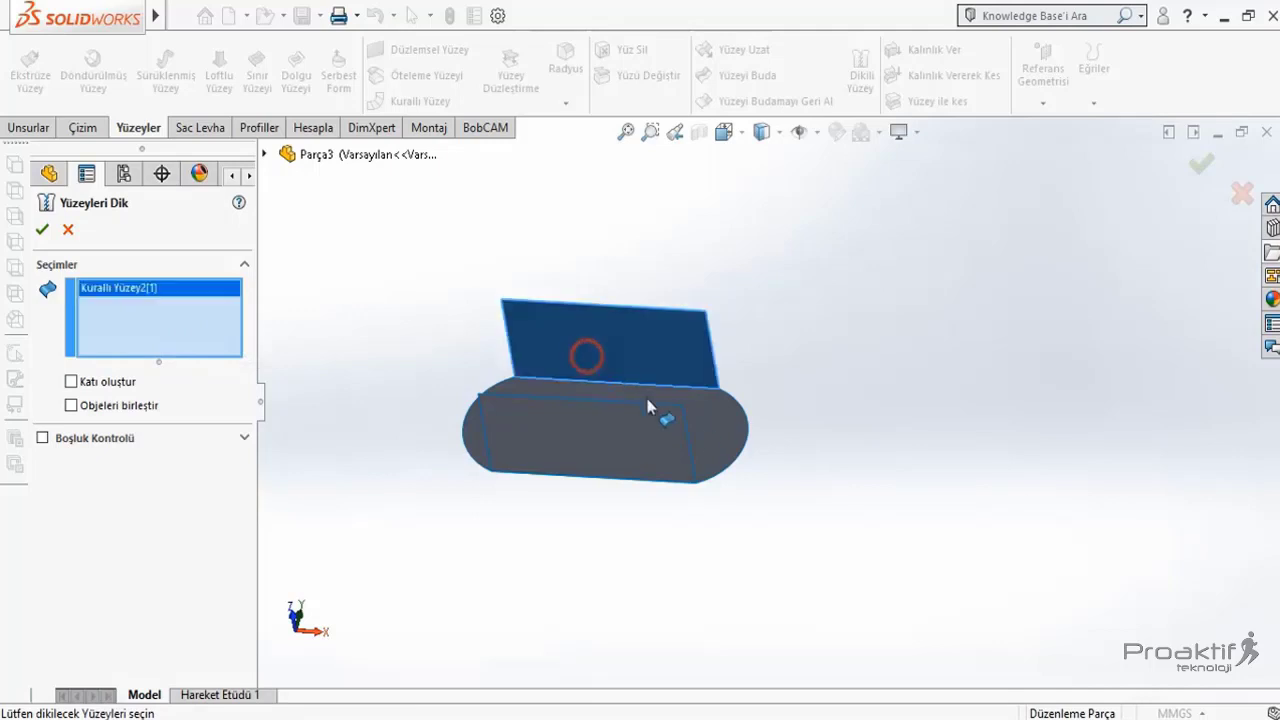
left_click(712, 441)
left_click(613, 450)
mouse_move(900, 486)
middle_mouse_down()
mouse_move(834, 508)
mouse_move(891, 524)
middle_mouse_up()
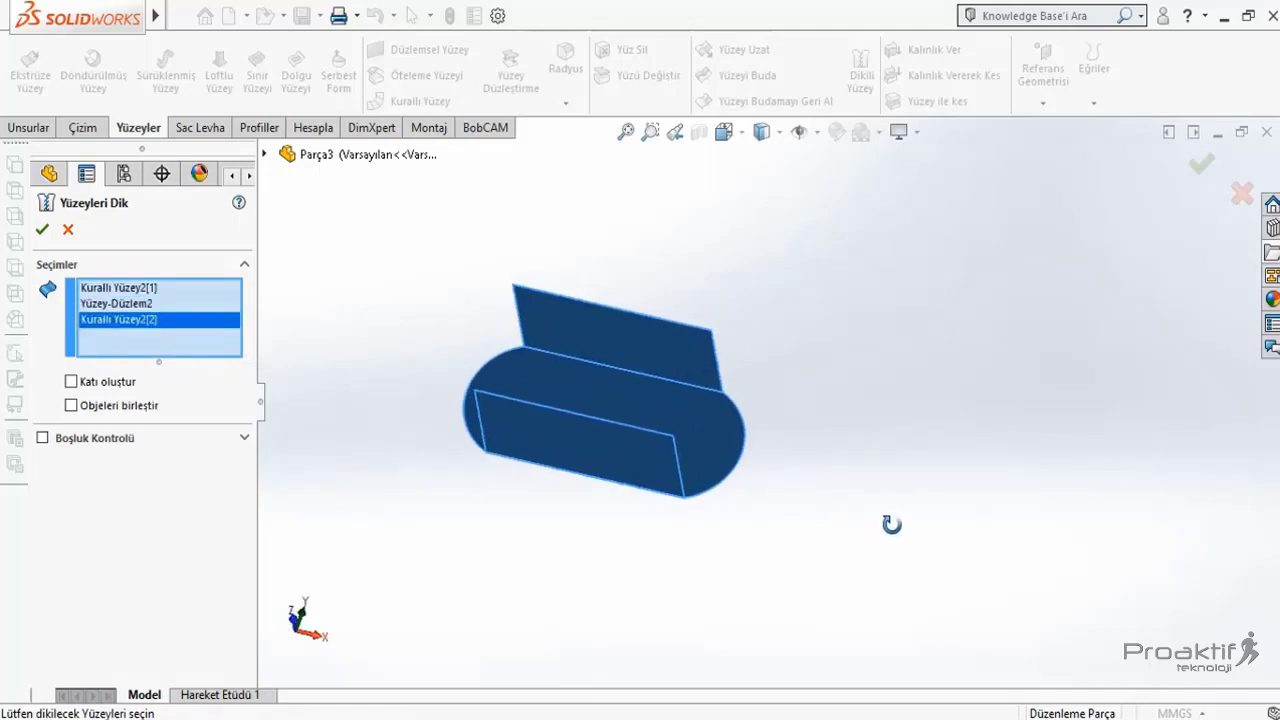
left_click(72, 407)
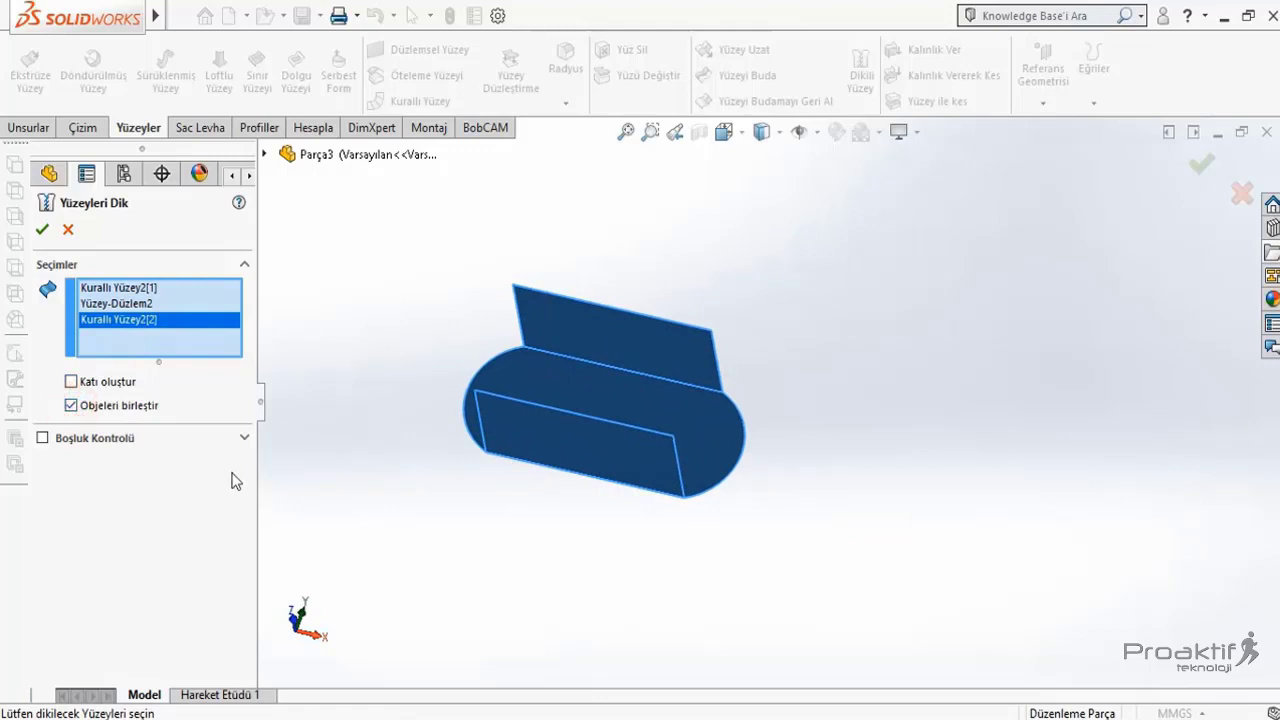
left_click(41, 226)
mouse_move(809, 471)
middle_mouse_down()
mouse_move(804, 423)
mouse_move(710, 465)
mouse_move(797, 437)
middle_mouse_up()
Zoom and orbit the U shape; verify Yüzey Gövdeleri(1) lists only Yüzey-Dik2
scroll(540, 437, "down", 5)
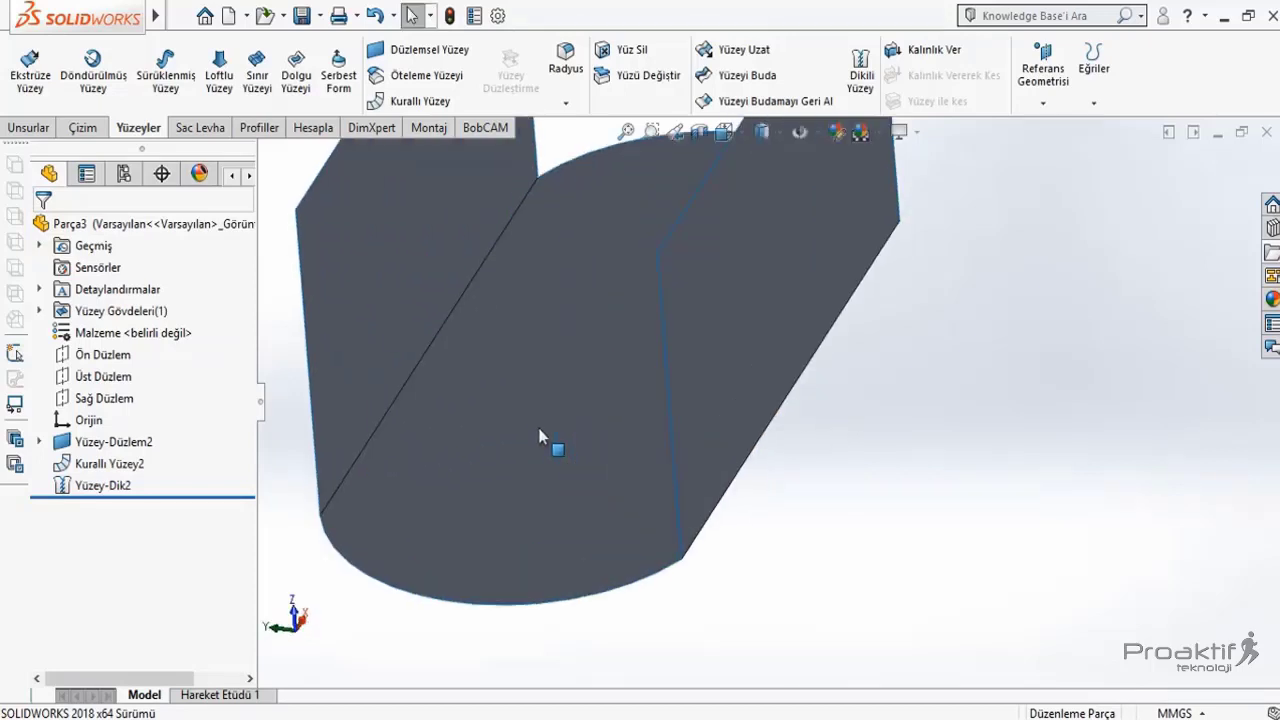
scroll(540, 437, "down", 3)
mouse_move(520, 437)
middle_mouse_down()
mouse_move(600, 400)
mouse_move(559, 389)
mouse_move(600, 466)
mouse_move(586, 457)
mouse_move(615, 475)
middle_mouse_up()
scroll(559, 389, "up", 5)
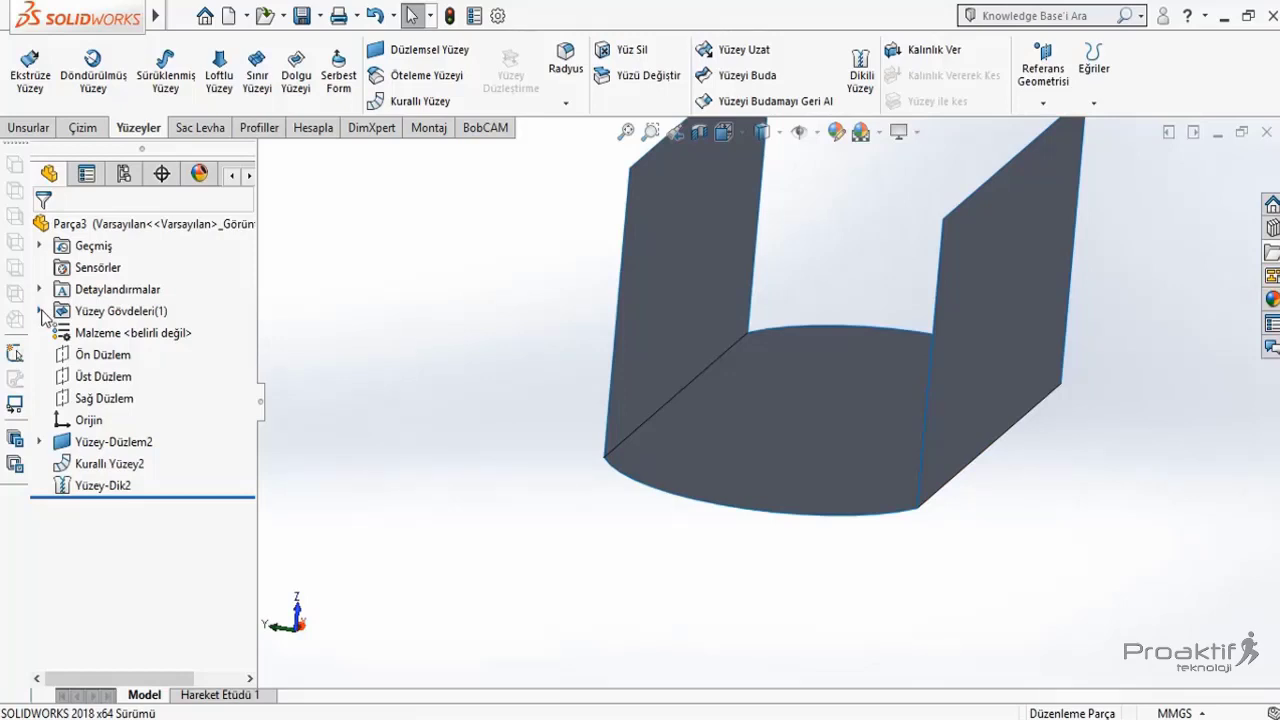
left_click(40, 312)
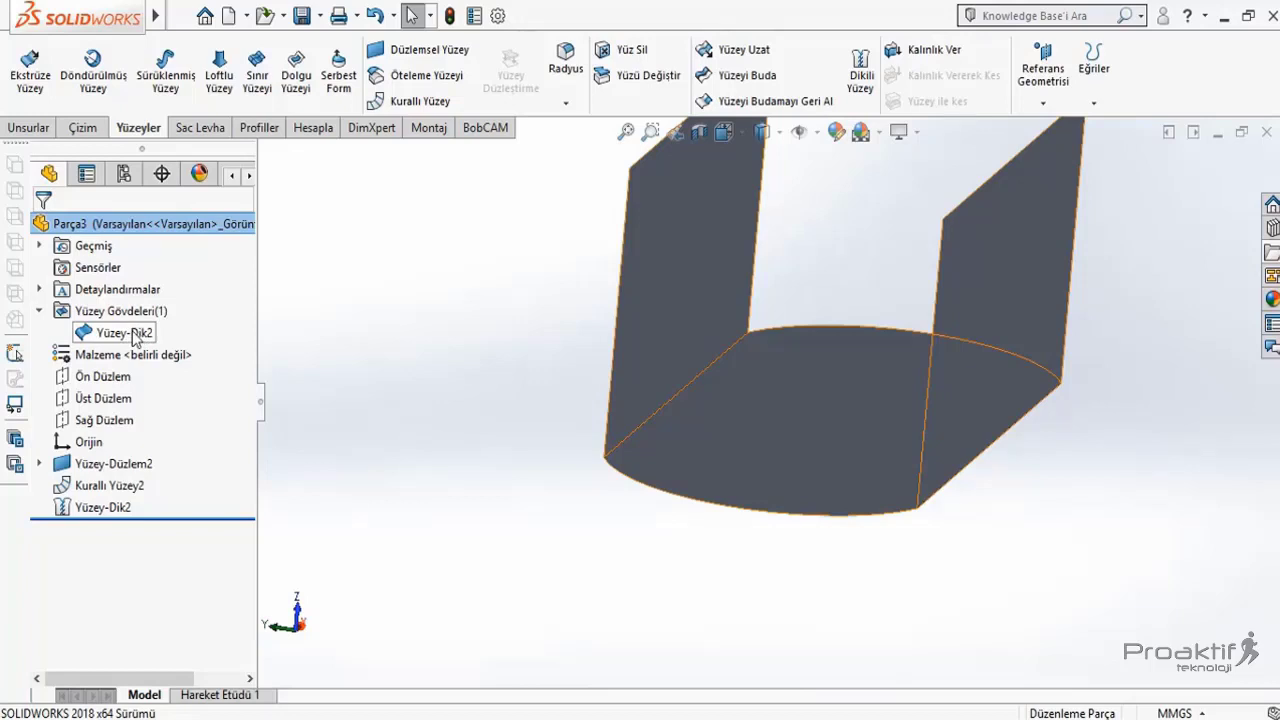
key("Escape")
mouse_move(690, 505)
middle_mouse_down()
mouse_move(837, 530)
mouse_move(723, 612)
mouse_move(903, 569)
middle_mouse_up()
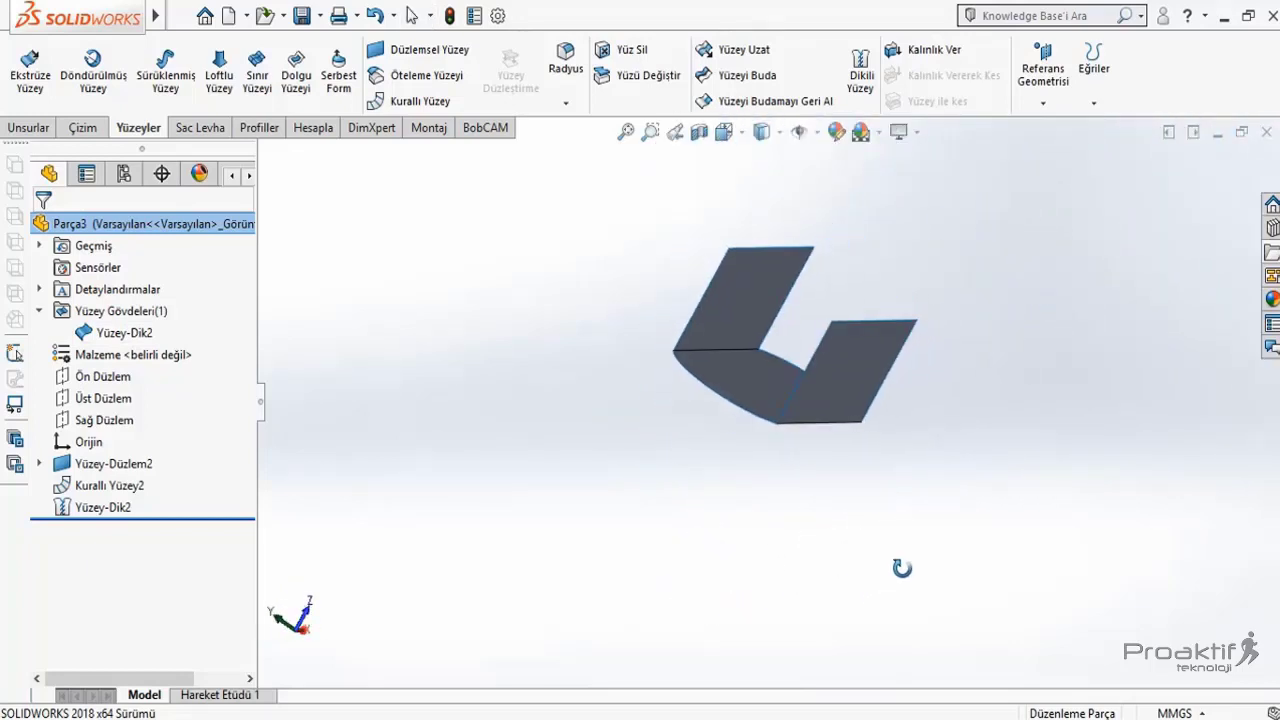